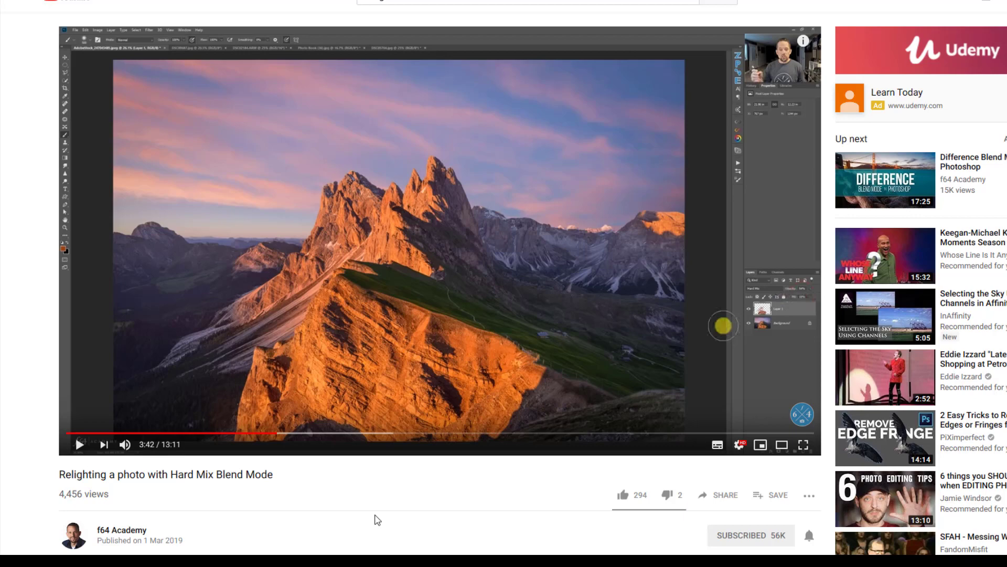
- Examine the full description of the Hard Mix relighting video, including its tips on Fill settings and Blend If
scroll(414, 490, "down", 5)
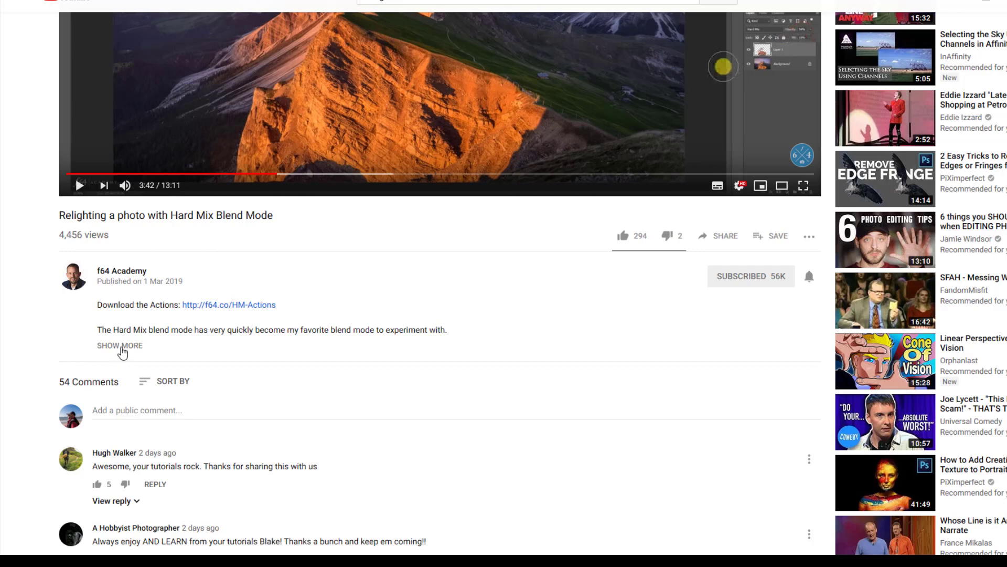
left_click(121, 348)
scroll(516, 362, "down", 2)
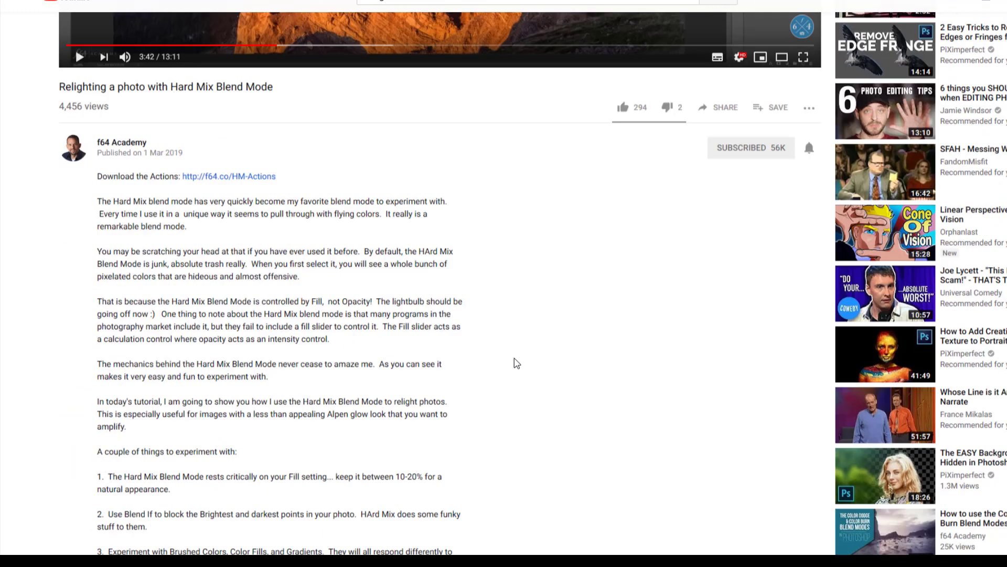
scroll(517, 362, "down", 2)
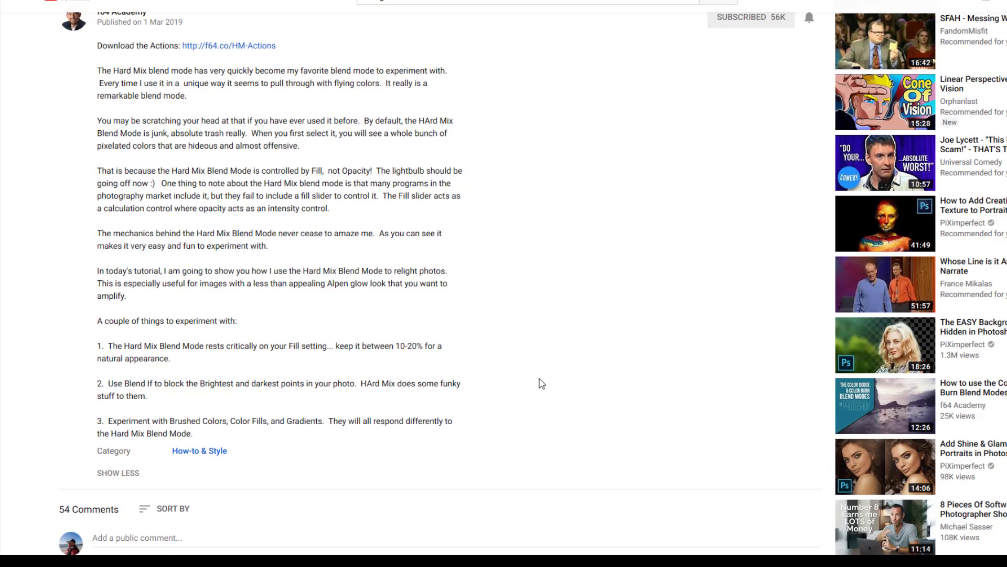
scroll(540, 383, "up", 4)
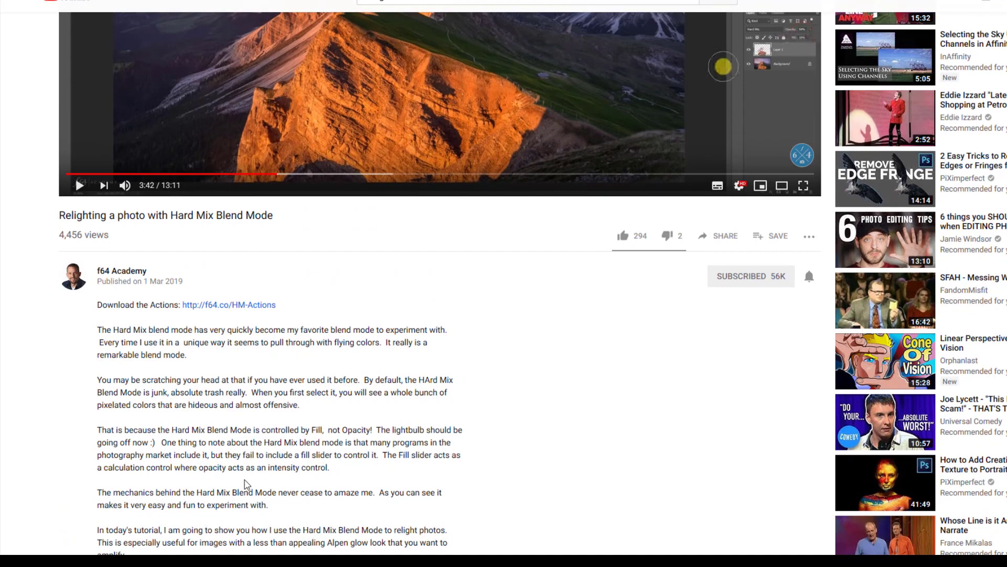
scroll(584, 467, "up", 5)
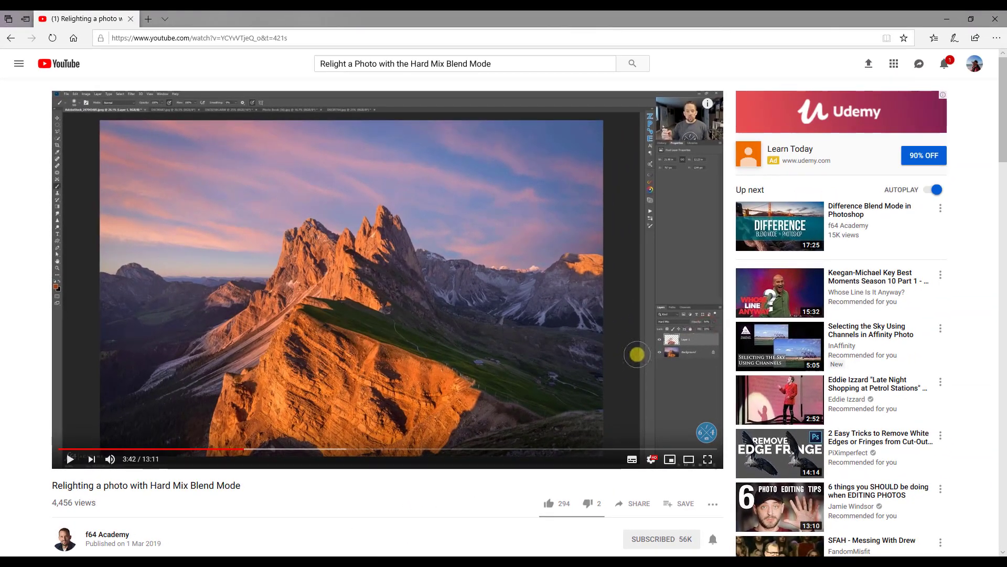
- Switch to Affinity Photo, where the cliff photo is open
mouse_move(378, 560)
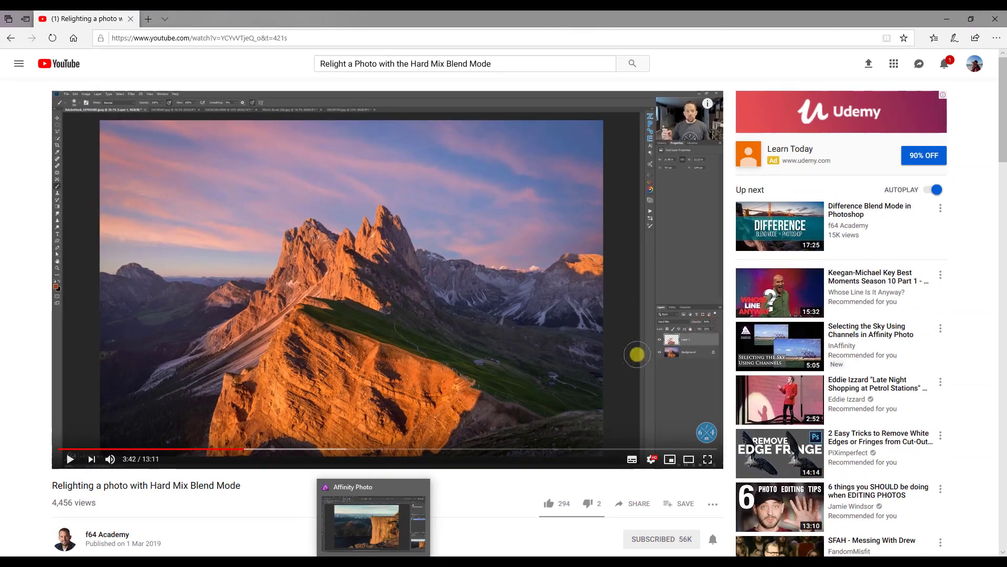
left_click(405, 513)
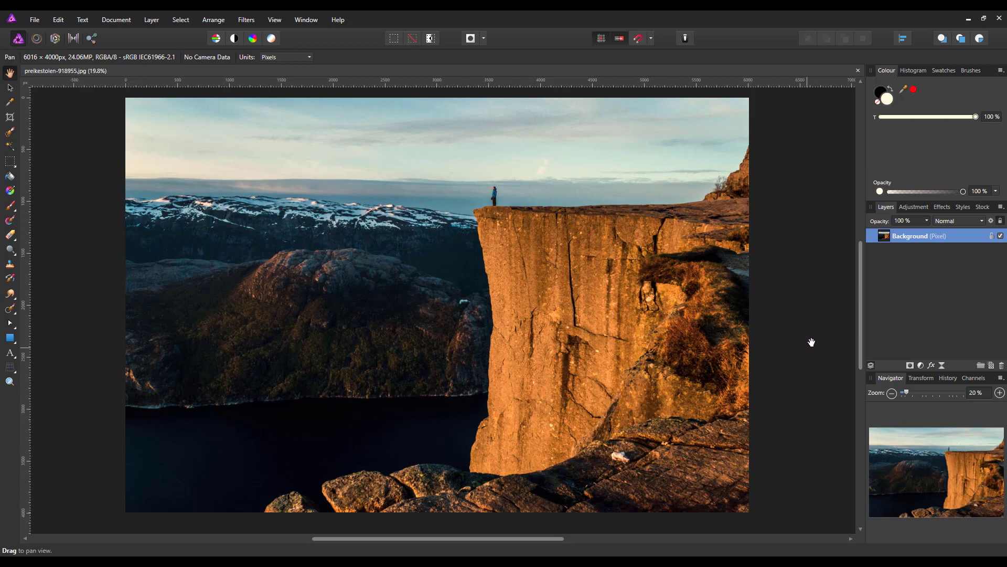
- Duplicate the Background layer and set the copy's blend mode to Hard Mix
right_click(923, 235)
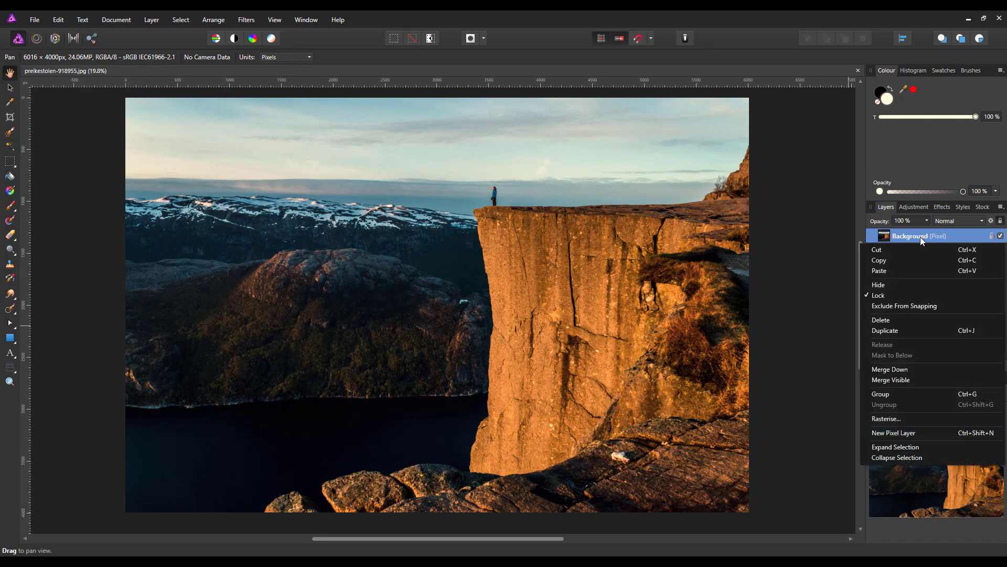
left_click(884, 331)
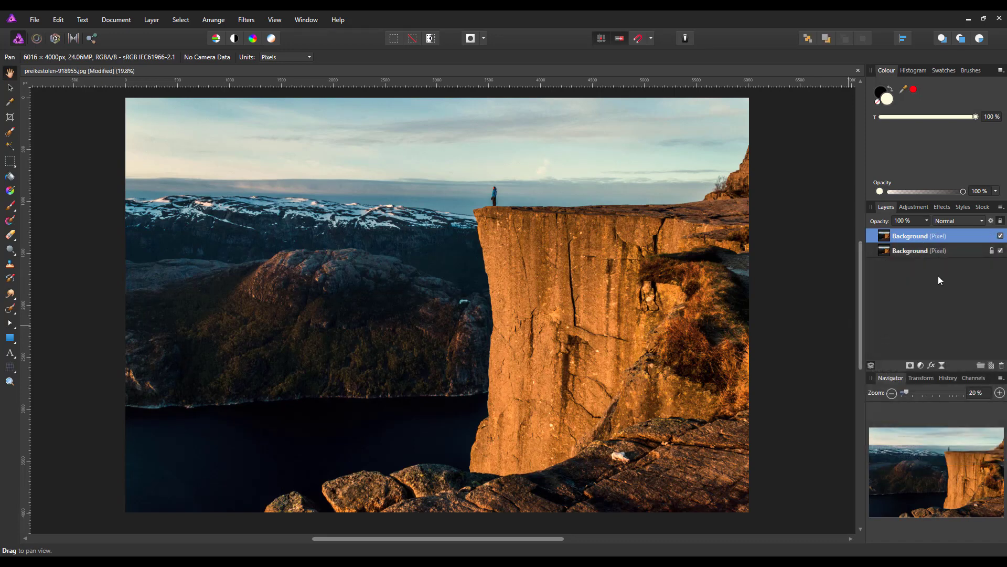
left_click(982, 220)
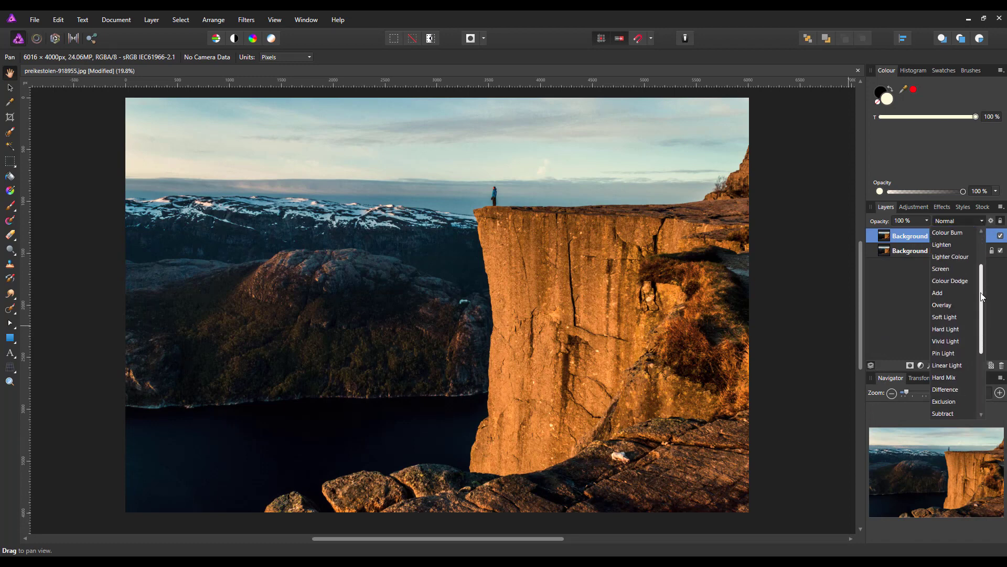
scroll(951, 331, "down", 2)
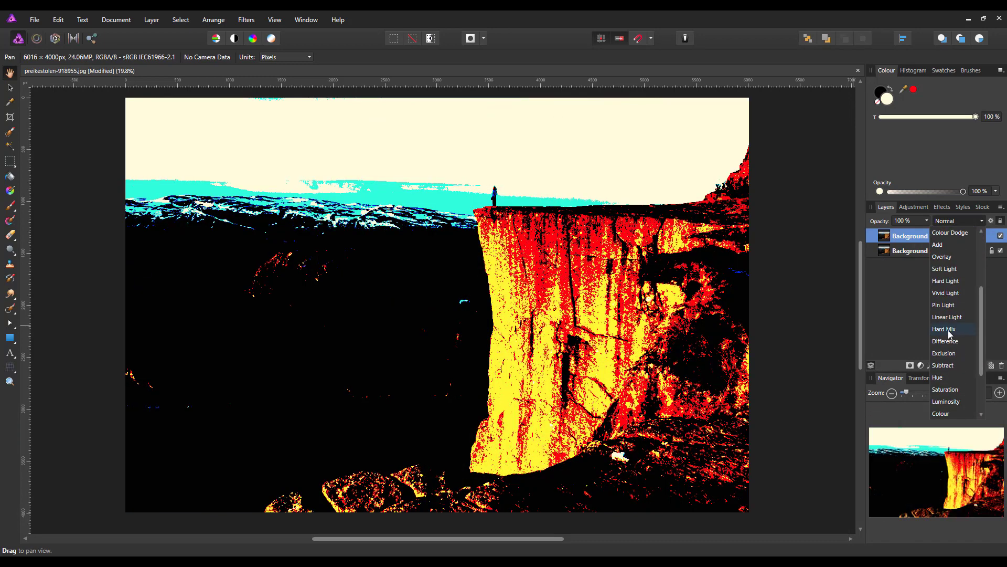
left_click(946, 329)
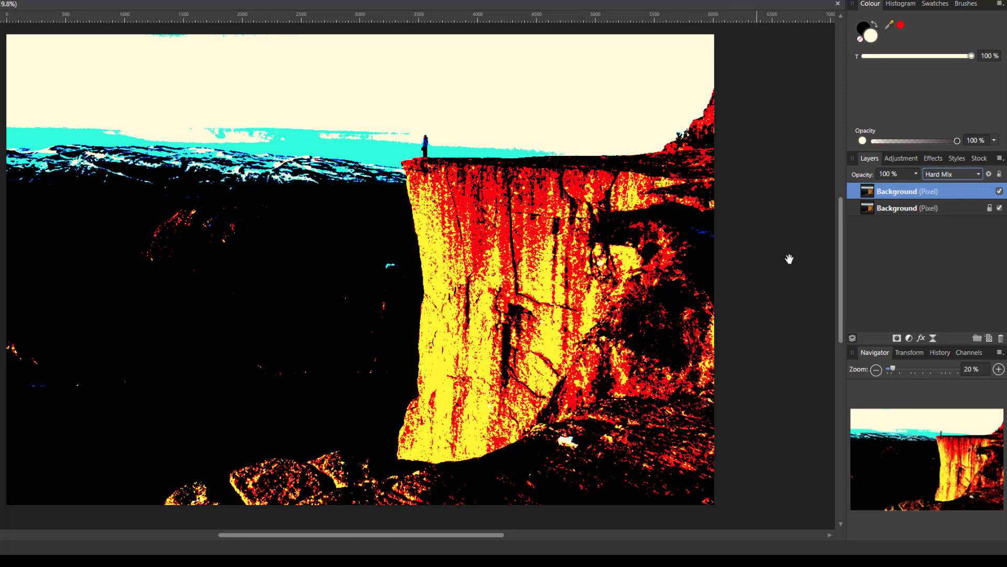
- Delete the Hard Mix copy of the Background layer
right_click(961, 191)
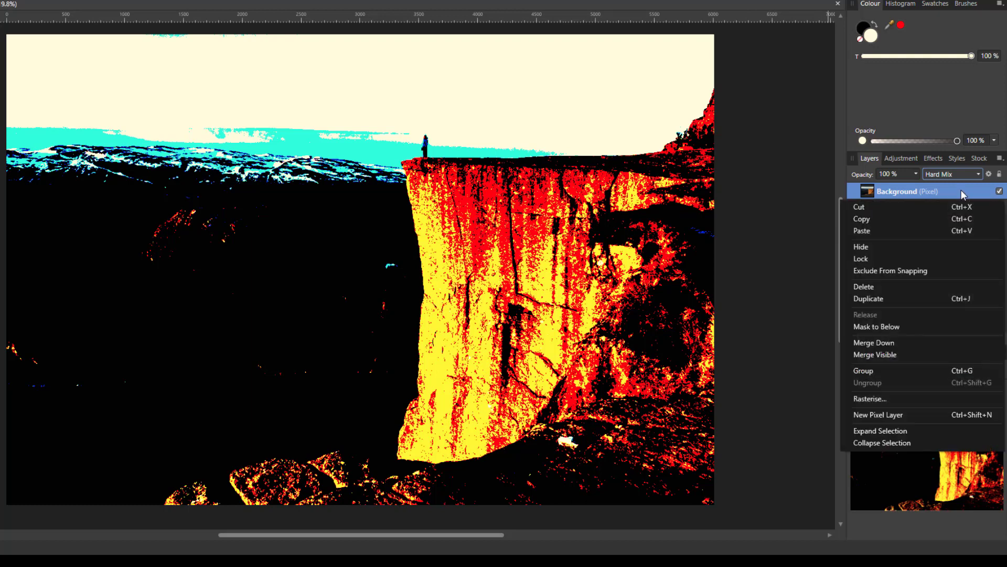
left_click(870, 286)
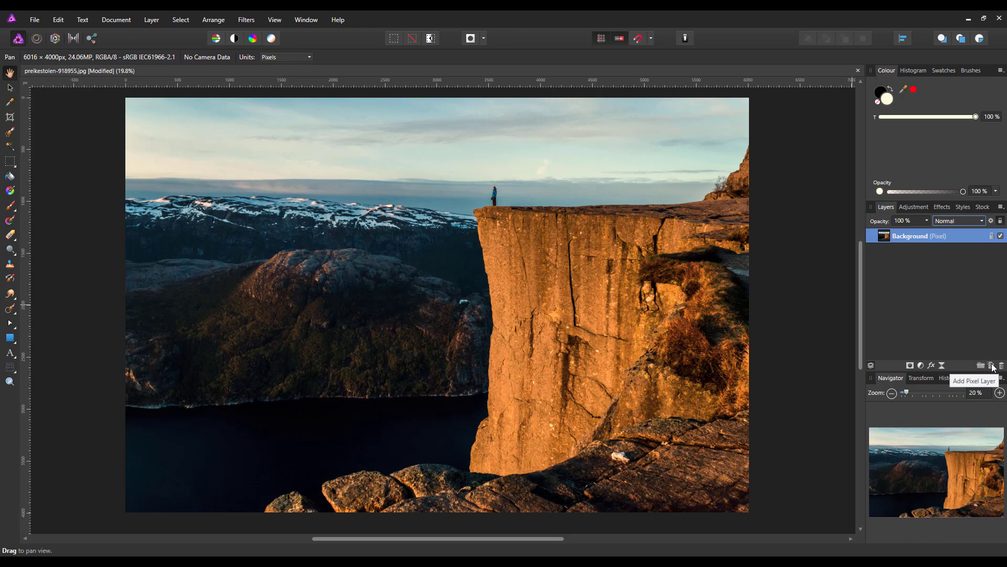
- Add a new pixel layer above the Background and sample an orange from the sunlit cliff face with a Point (1x1) radius
left_click(992, 366)
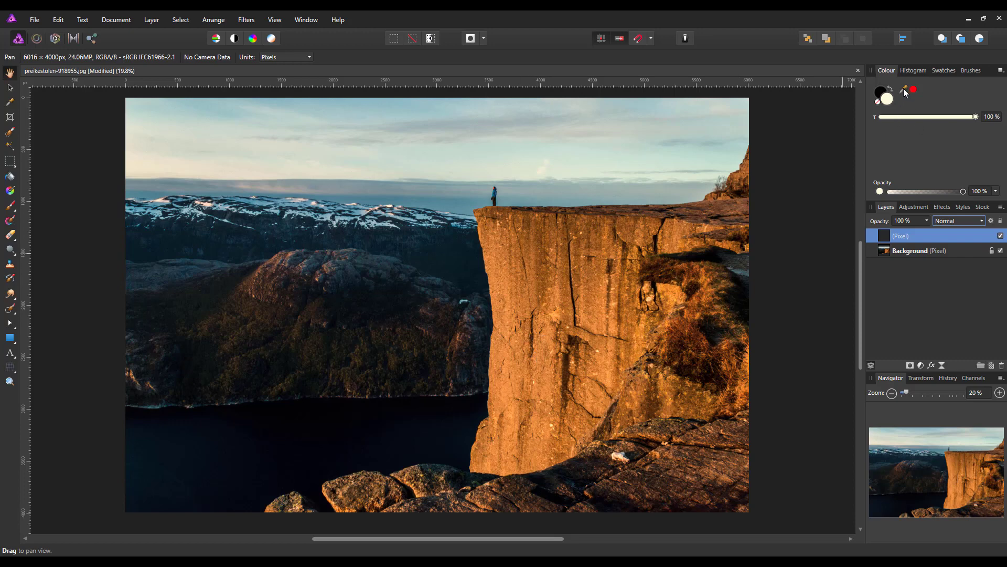
mouse_move(905, 92)
left_mouse_down()
mouse_move(750, 176)
mouse_move(625, 341)
mouse_move(584, 361)
mouse_move(518, 332)
mouse_move(541, 395)
mouse_move(515, 436)
mouse_move(531, 411)
mouse_move(530, 385)
mouse_move(618, 341)
mouse_move(848, 168)
mouse_move(917, 100)
mouse_move(902, 95)
left_mouse_up()
left_click(10, 103)
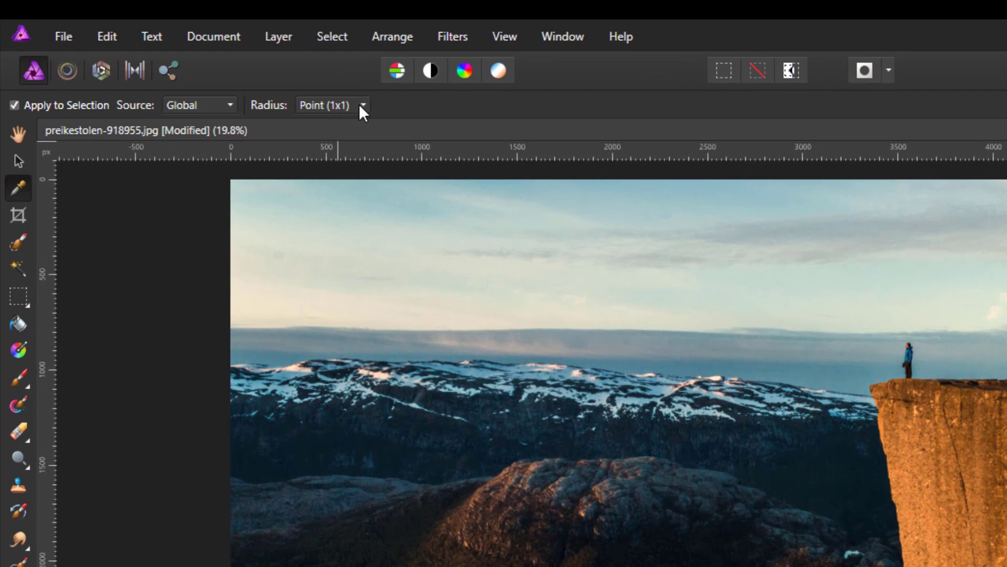
left_click(364, 105)
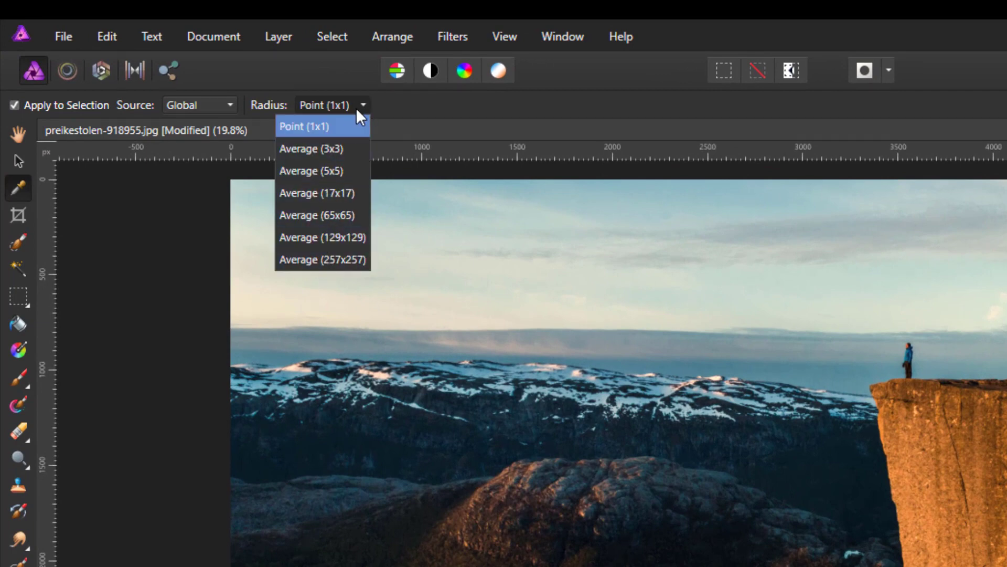
left_click(363, 106)
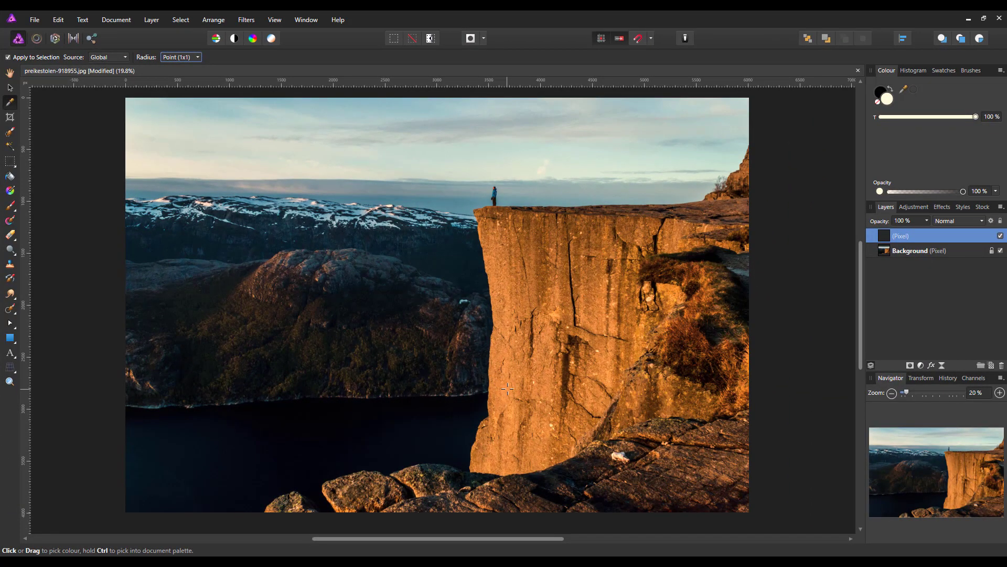
left_click(507, 388)
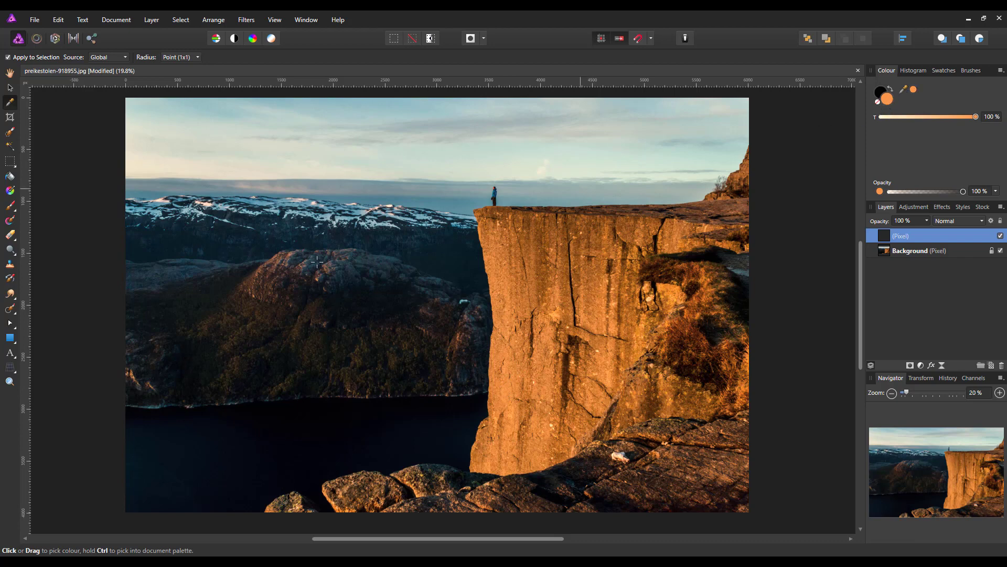
- Paint over the sunlit cliff face on the new pixel layer with the Paint Brush, using the sampled orange
left_click(9, 206)
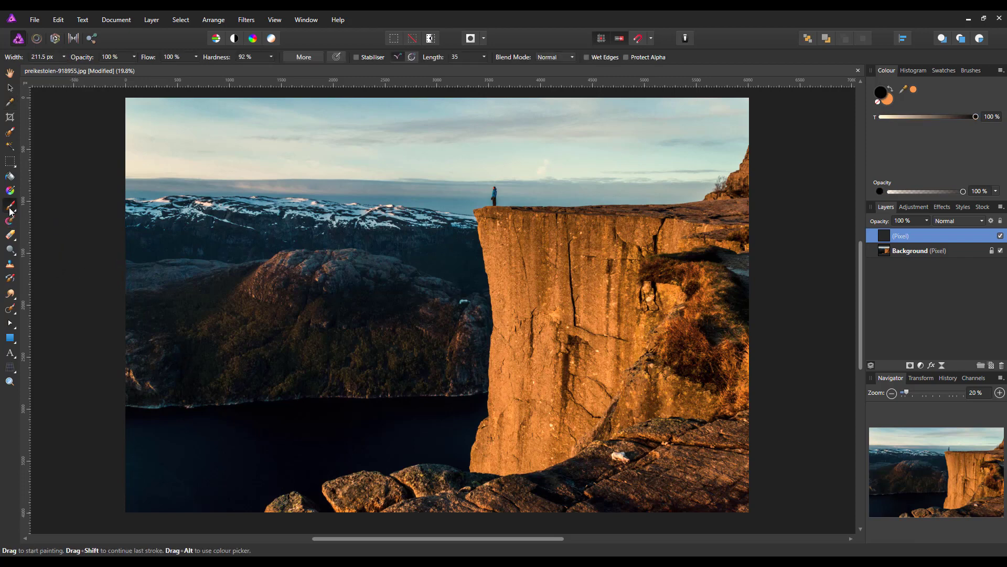
left_click(888, 103)
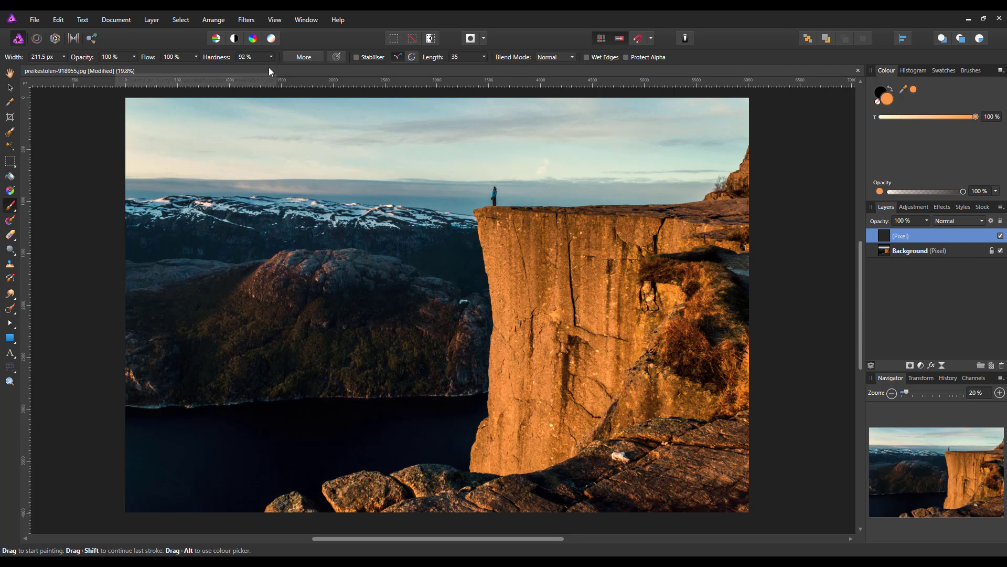
left_click(317, 140)
key("ctrl+z")
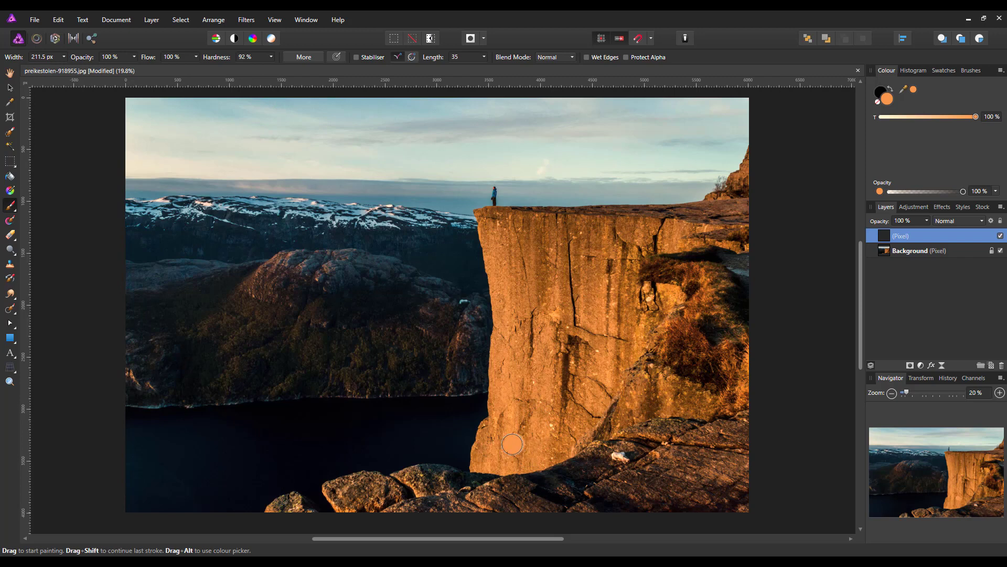
left_click(494, 452)
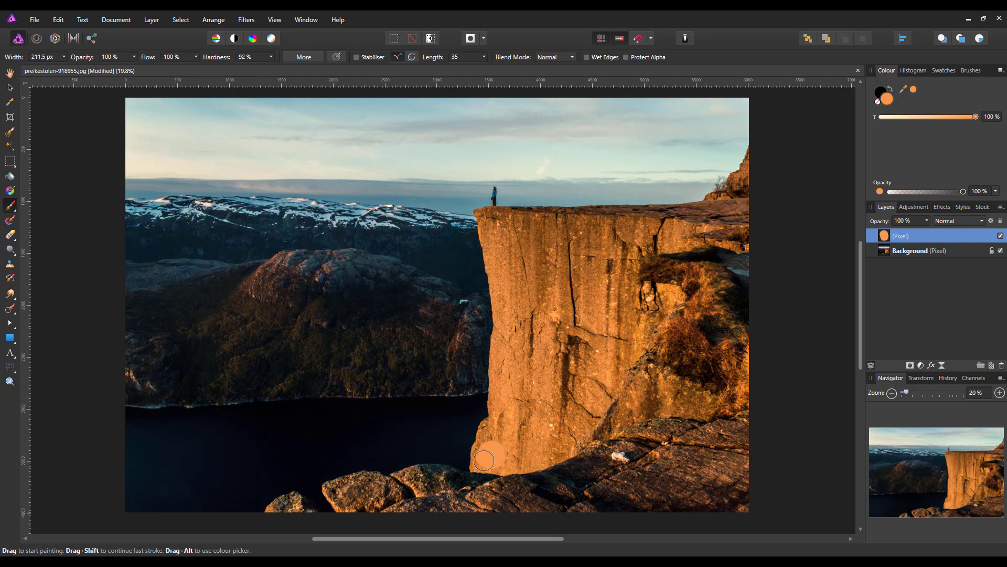
mouse_move(483, 465)
left_mouse_down()
mouse_move(493, 433)
mouse_move(483, 451)
mouse_move(507, 332)
mouse_move(488, 216)
mouse_move(676, 232)
mouse_move(631, 263)
mouse_move(624, 279)
mouse_move(662, 305)
mouse_move(587, 411)
mouse_move(551, 455)
mouse_move(496, 465)
mouse_move(544, 442)
mouse_move(518, 441)
mouse_move(509, 424)
mouse_move(518, 322)
mouse_move(501, 351)
mouse_move(508, 315)
mouse_move(522, 330)
mouse_move(507, 234)
mouse_move(600, 224)
mouse_move(636, 234)
mouse_move(540, 244)
mouse_move(641, 247)
mouse_move(627, 297)
mouse_move(637, 312)
mouse_move(558, 423)
mouse_move(512, 417)
mouse_move(528, 269)
mouse_move(519, 420)
mouse_move(628, 322)
mouse_move(561, 407)
mouse_move(596, 362)
mouse_move(608, 279)
mouse_move(622, 318)
mouse_move(574, 257)
mouse_move(511, 257)
mouse_move(589, 295)
mouse_move(559, 357)
mouse_move(575, 346)
mouse_move(529, 399)
mouse_move(551, 311)
mouse_move(541, 297)
mouse_move(557, 337)
mouse_move(526, 416)
mouse_move(513, 423)
mouse_move(556, 349)
left_mouse_up()
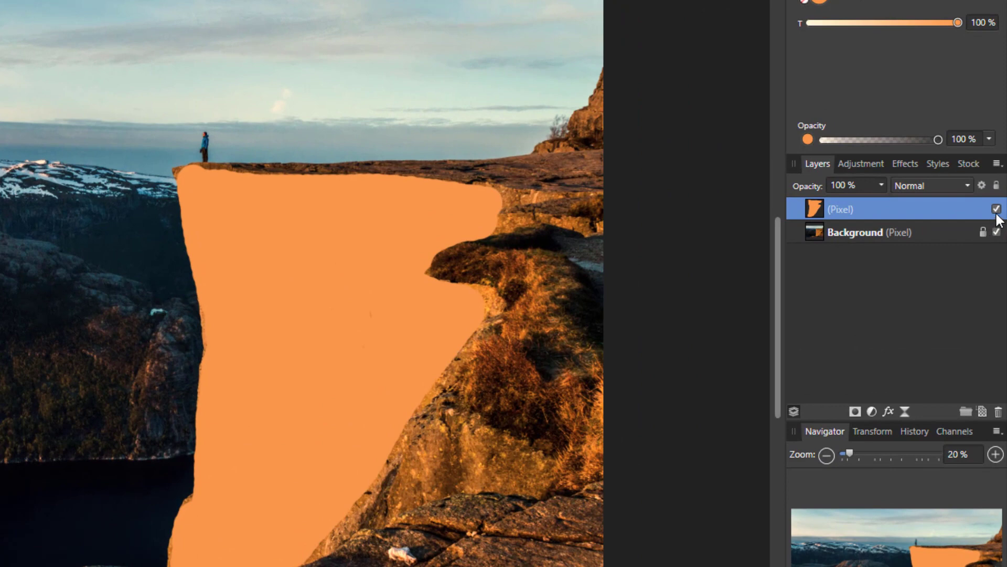
- Set the painted orange layer's blend mode to Hard Mix and show the colour swatches
left_click(967, 185)
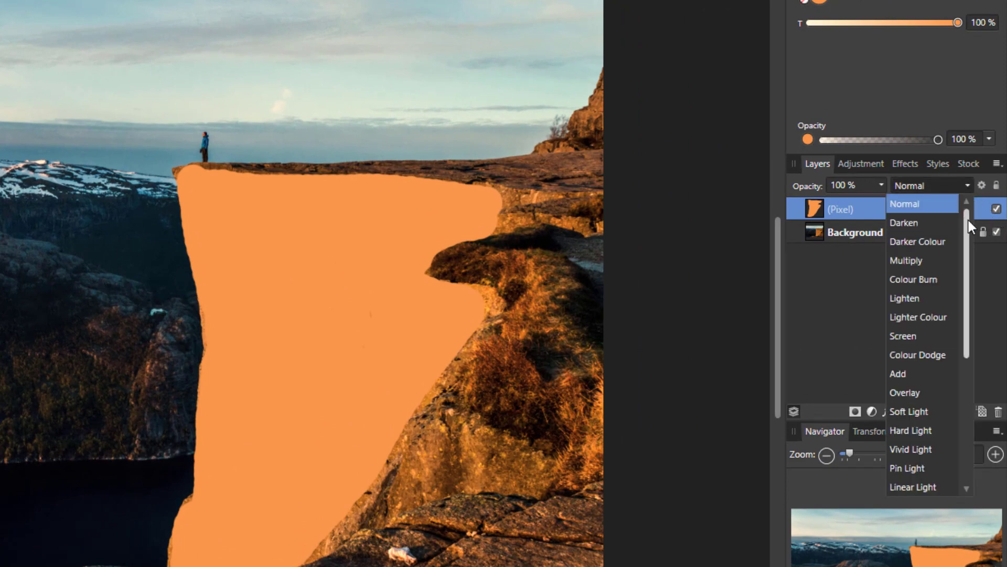
left_click_drag(968, 227, 971, 323)
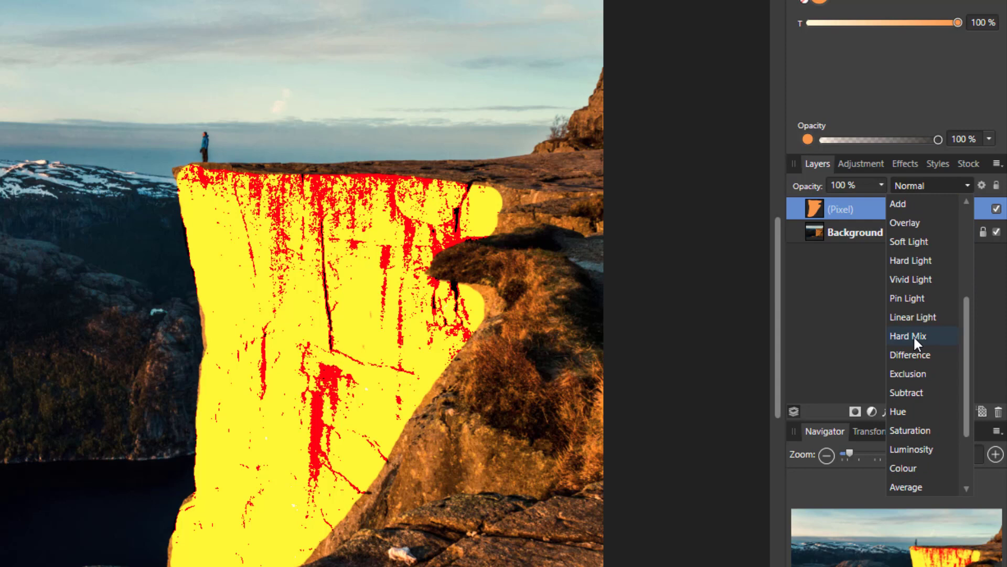
left_click(914, 336)
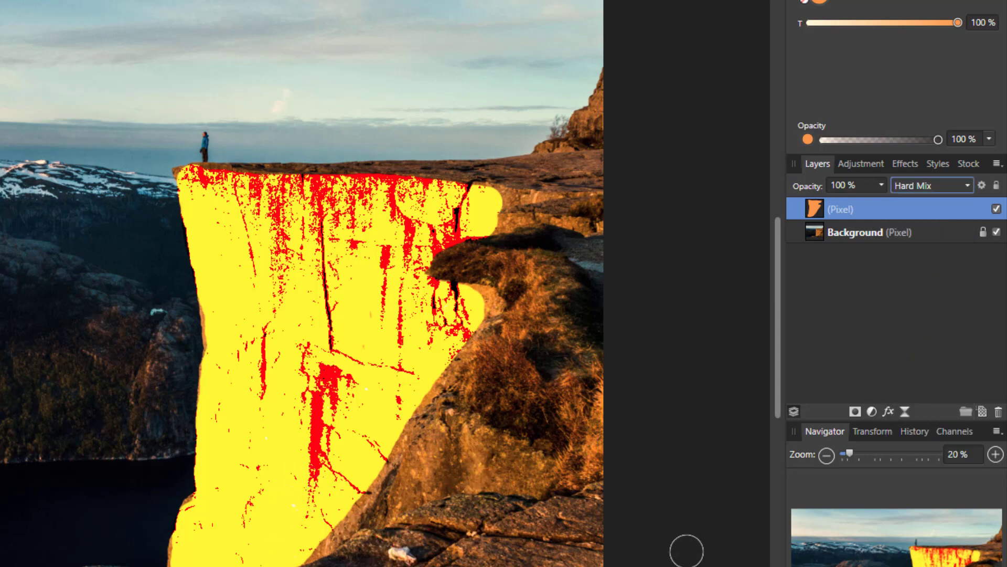
left_click(882, 184)
mouse_move(884, 200)
left_mouse_down()
mouse_move(759, 213)
mouse_move(884, 206)
left_mouse_up()
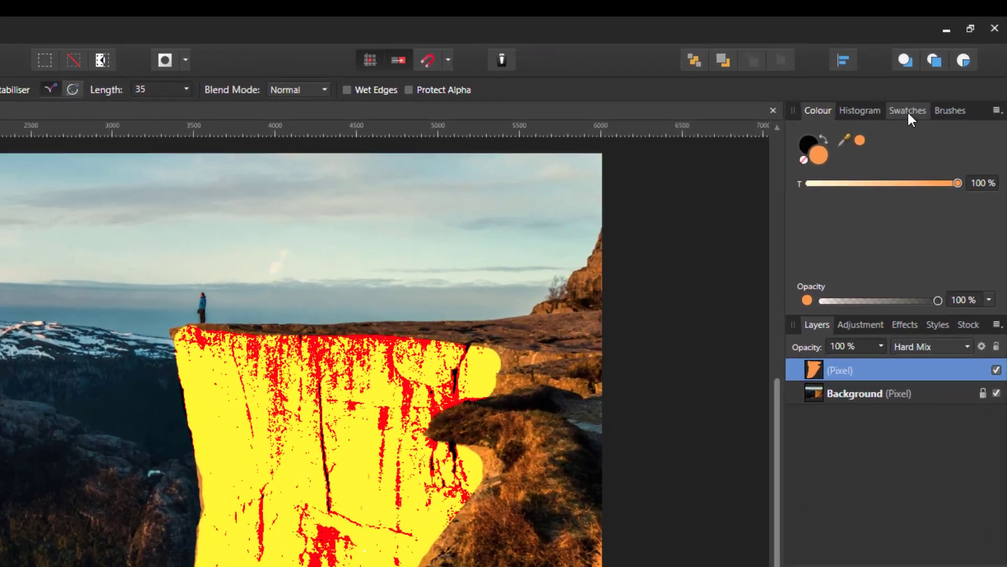
left_click(943, 70)
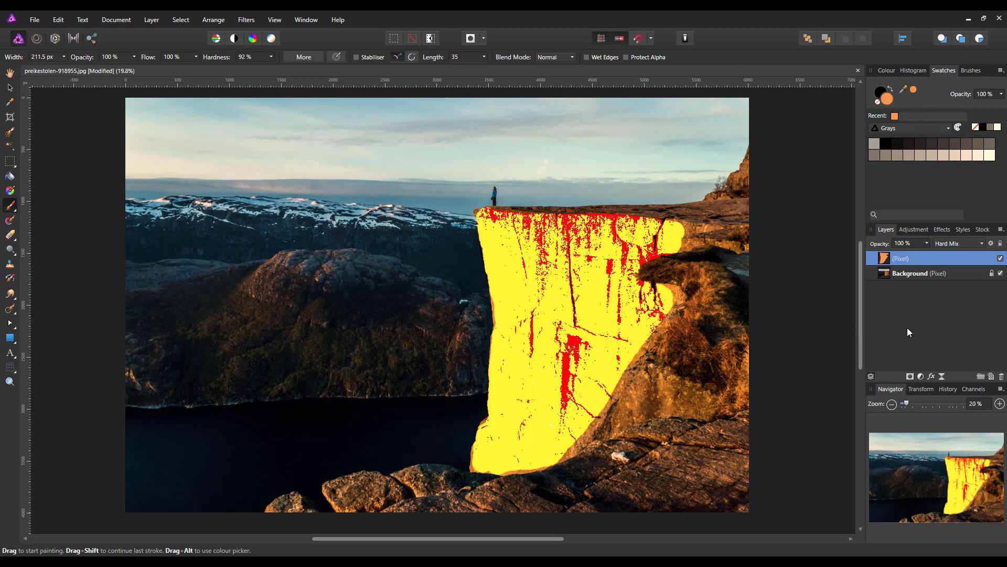
- Reduce the painted layer's Fill Opacity to 10% in its layer effects, and hide the layer to compare the cliff without it
left_click(931, 375)
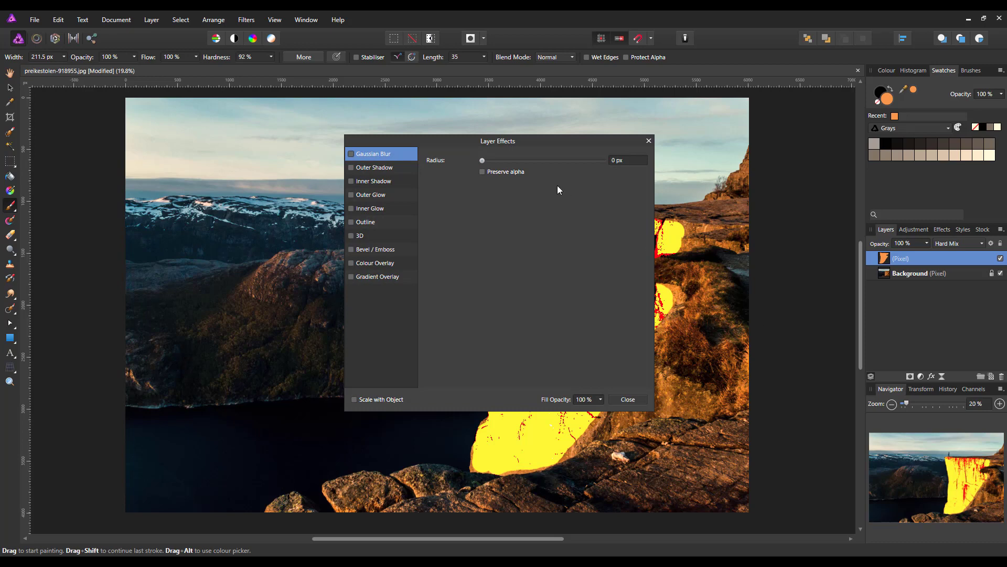
left_click_drag(555, 140, 363, 117)
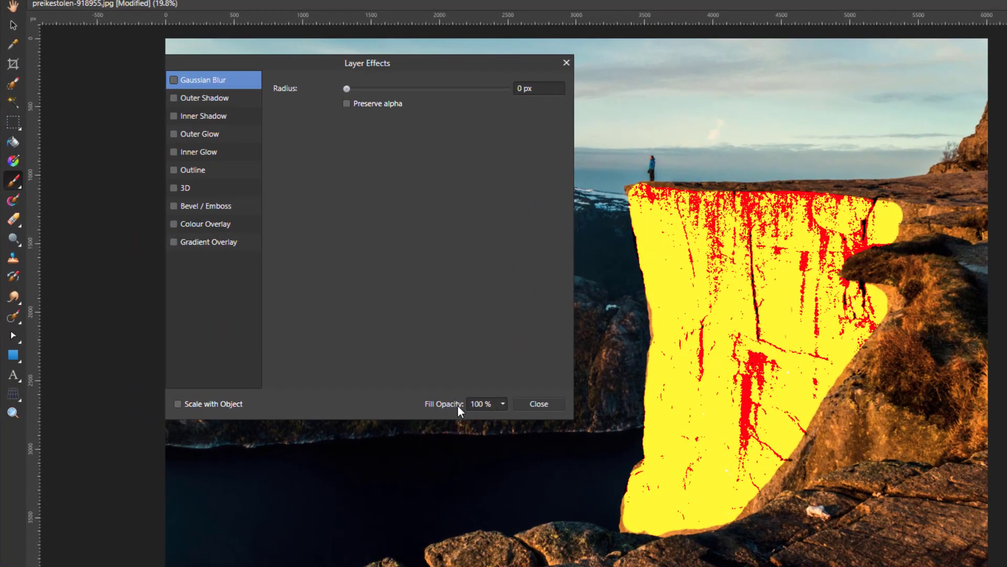
left_click(503, 404)
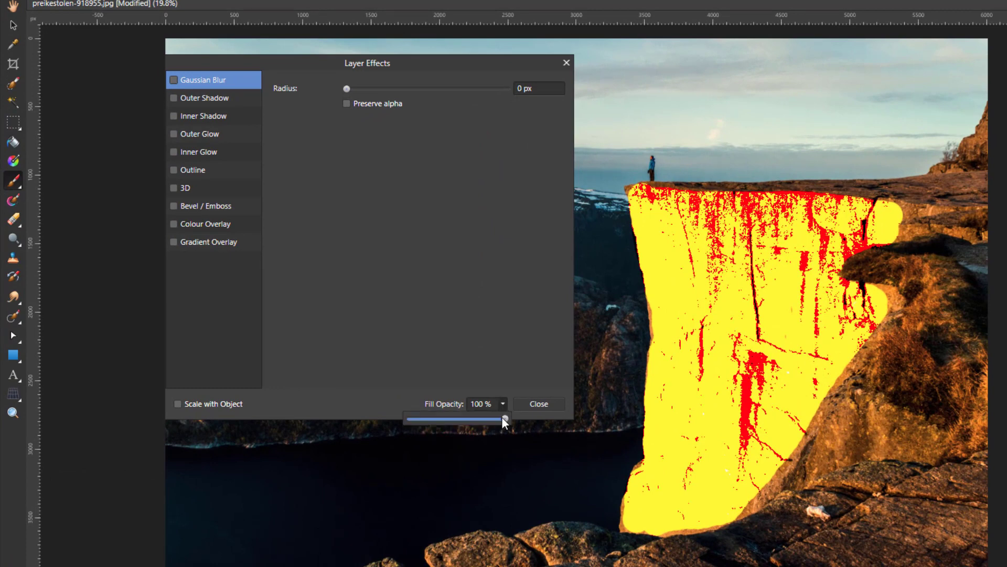
left_click_drag(499, 418, 420, 419)
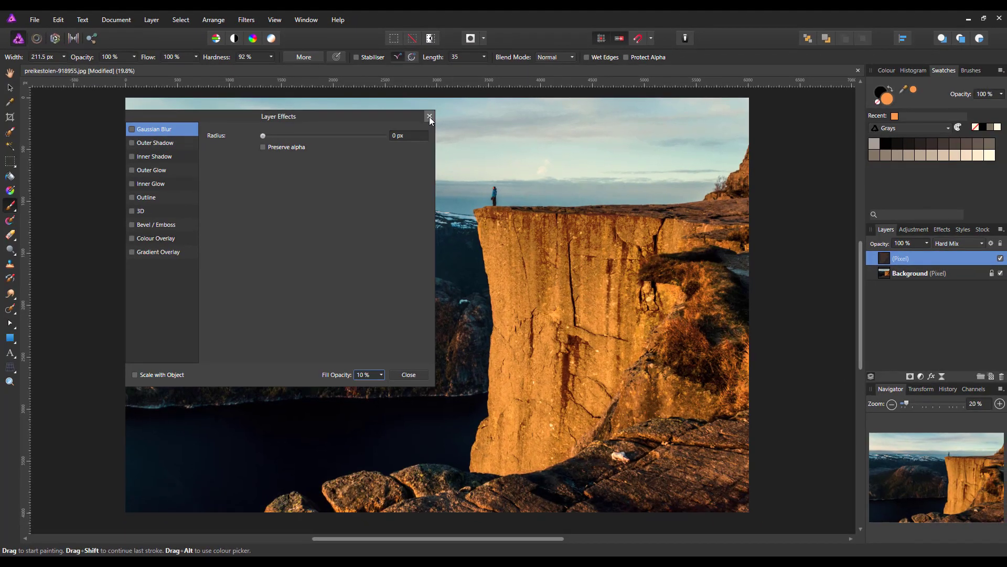
left_click(429, 118)
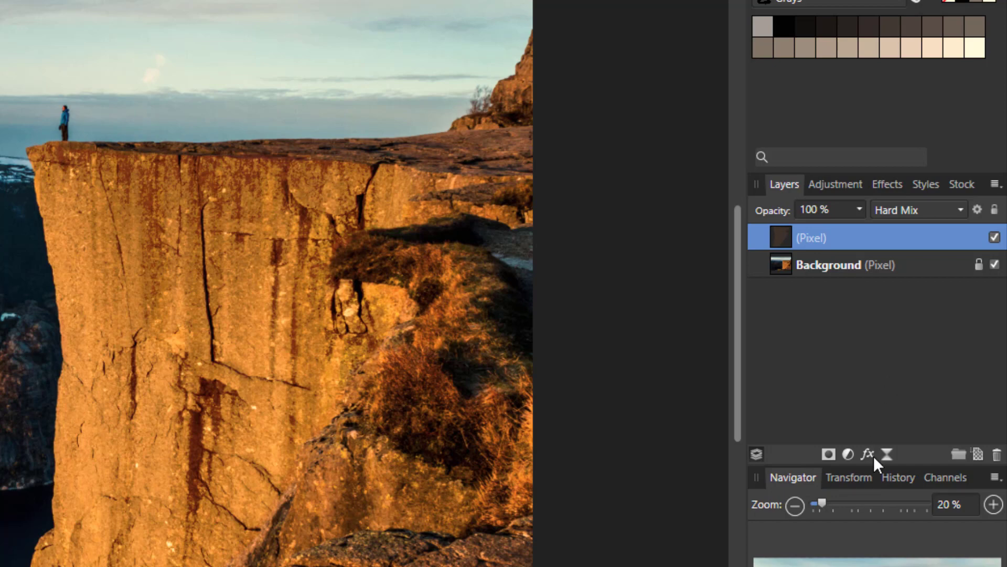
left_click(994, 238)
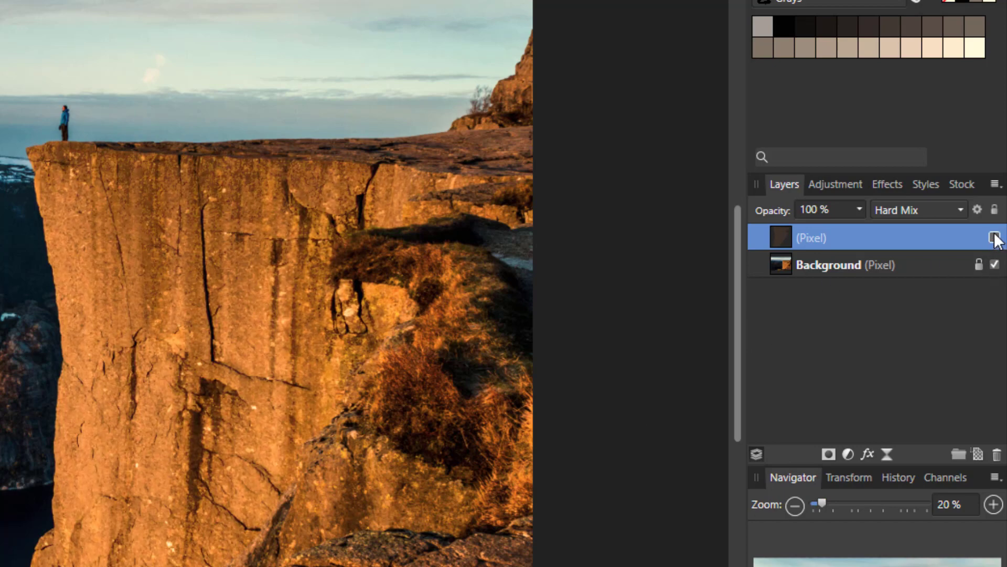
- Toggle the painted layer's visibility several times to compare the cliff face with and without it, leaving it shown
left_click(994, 238)
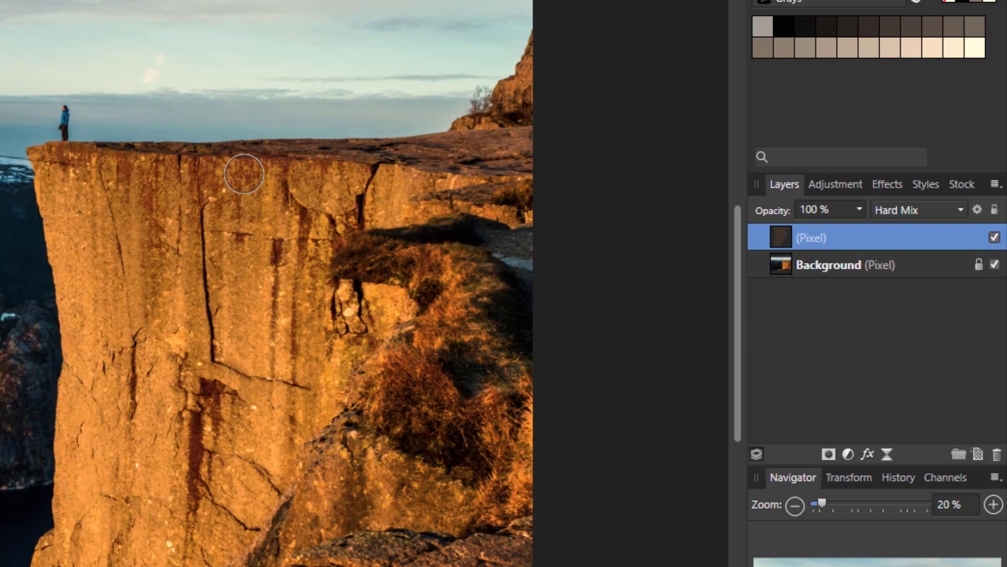
left_click(994, 238)
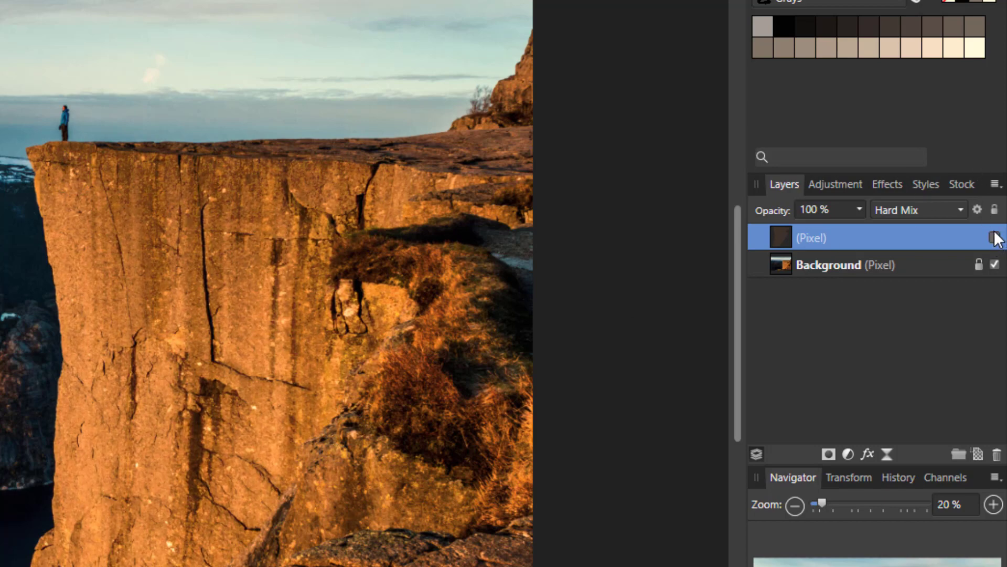
left_click(994, 238)
left_click(994, 237)
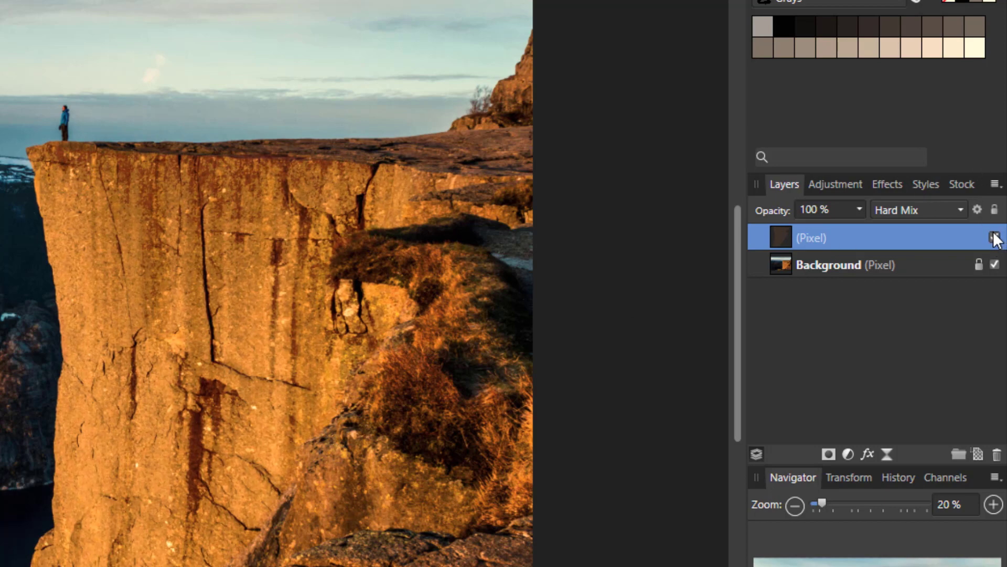
left_click(994, 237)
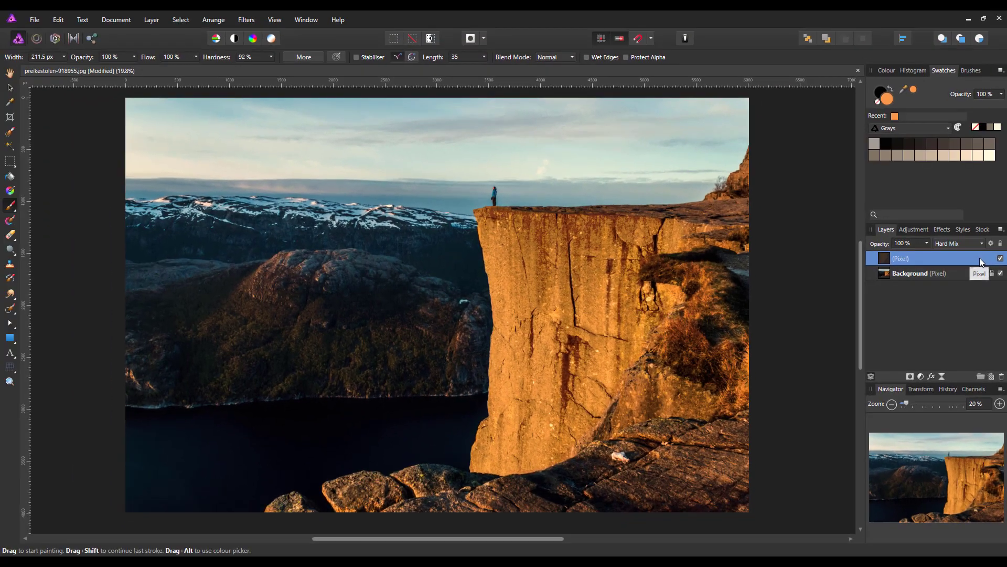
left_click(1000, 258)
left_click(1000, 258)
- Paint the sampled orange over the dark hill's peak and ridge, the foreground rocks, and a small patch at the photo's left shoreline
left_click(323, 277)
mouse_move(323, 277)
left_mouse_down()
mouse_move(253, 299)
mouse_move(267, 275)
mouse_move(257, 271)
mouse_move(287, 262)
mouse_move(278, 257)
mouse_move(294, 253)
mouse_move(267, 282)
mouse_move(335, 270)
mouse_move(321, 286)
mouse_move(333, 269)
left_mouse_up()
mouse_move(369, 484)
left_mouse_down()
mouse_move(399, 491)
mouse_move(343, 488)
mouse_move(375, 499)
mouse_move(377, 513)
mouse_move(450, 481)
mouse_move(433, 482)
mouse_move(430, 491)
mouse_move(472, 512)
mouse_move(616, 494)
mouse_move(553, 494)
mouse_move(660, 500)
mouse_move(736, 475)
mouse_move(657, 493)
mouse_move(741, 489)
mouse_move(732, 451)
mouse_move(709, 486)
mouse_move(725, 441)
mouse_move(660, 446)
mouse_move(646, 466)
mouse_move(728, 429)
mouse_move(633, 443)
mouse_move(673, 416)
mouse_move(687, 442)
mouse_move(686, 490)
left_mouse_up()
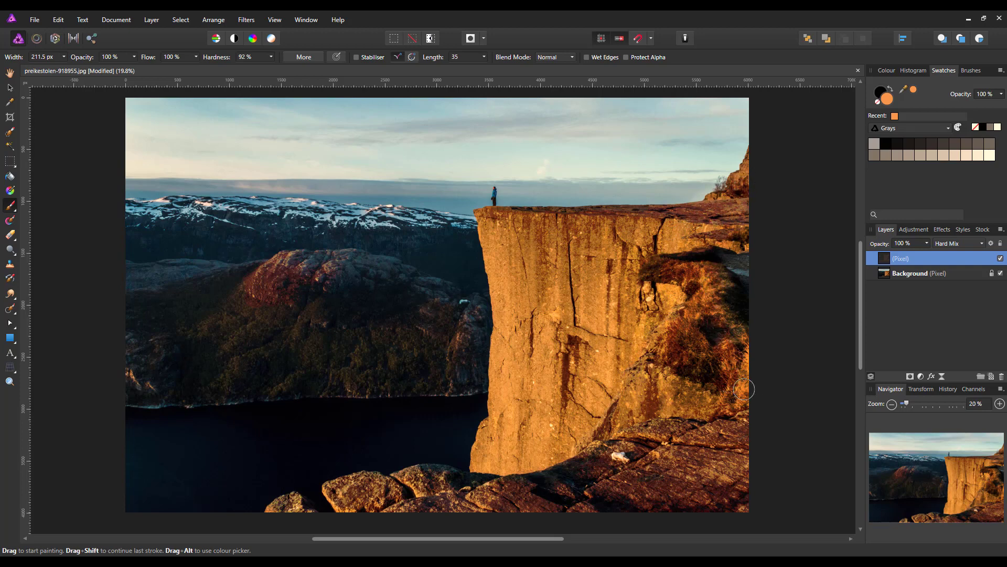
mouse_move(455, 323)
left_mouse_down()
mouse_move(436, 346)
mouse_move(389, 285)
left_mouse_up()
mouse_move(161, 353)
left_mouse_down()
mouse_move(141, 383)
mouse_move(129, 372)
mouse_move(155, 384)
left_mouse_up()
- Toggle the painted layer's visibility to compare the relit hill and foreground rocks before and after, leaving it shown
left_click(1000, 259)
left_click(1000, 258)
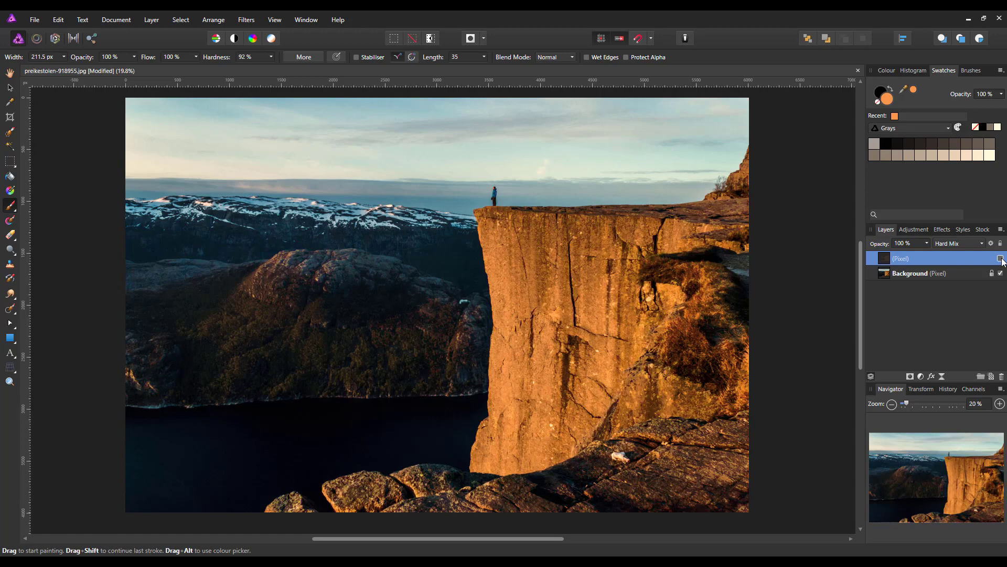
left_click(1000, 258)
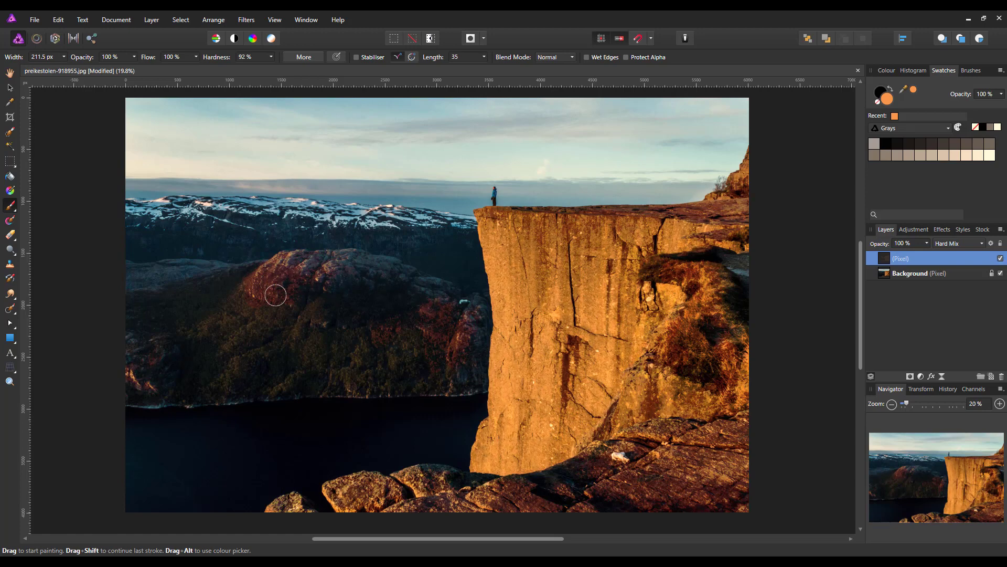
left_click(1001, 258)
left_click(1001, 258)
left_click(1000, 259)
left_click(1000, 258)
- Hide the Background layer and raise the painted layer's Fill Opacity to 100% in its layer effects
left_click(1001, 273)
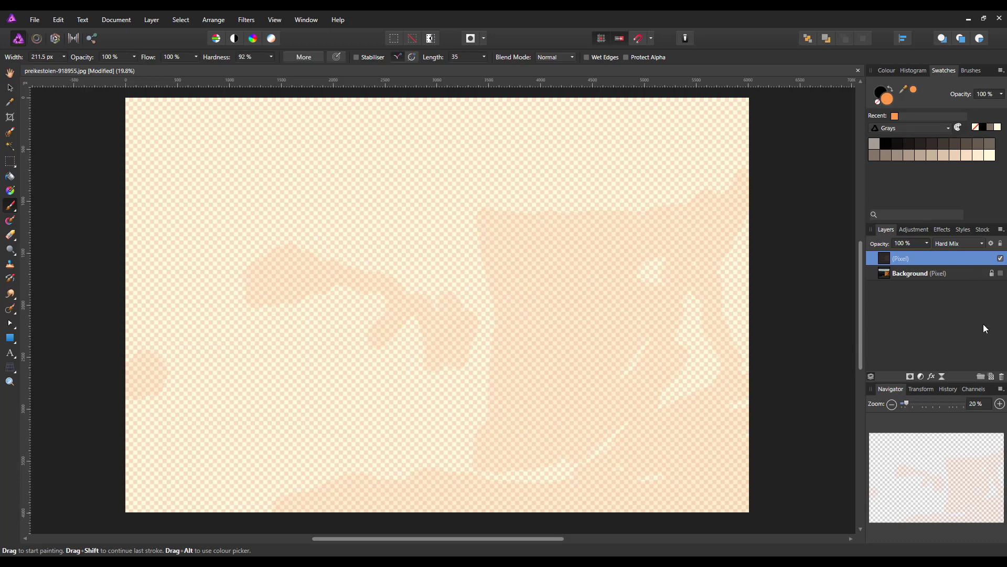
left_click(931, 376)
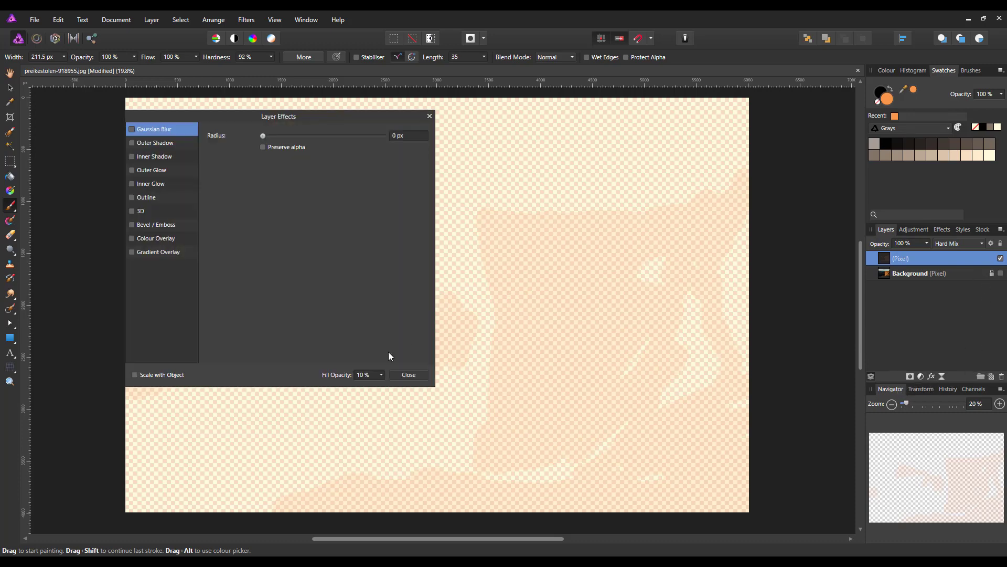
left_click(381, 375)
left_click_drag(381, 386, 452, 397)
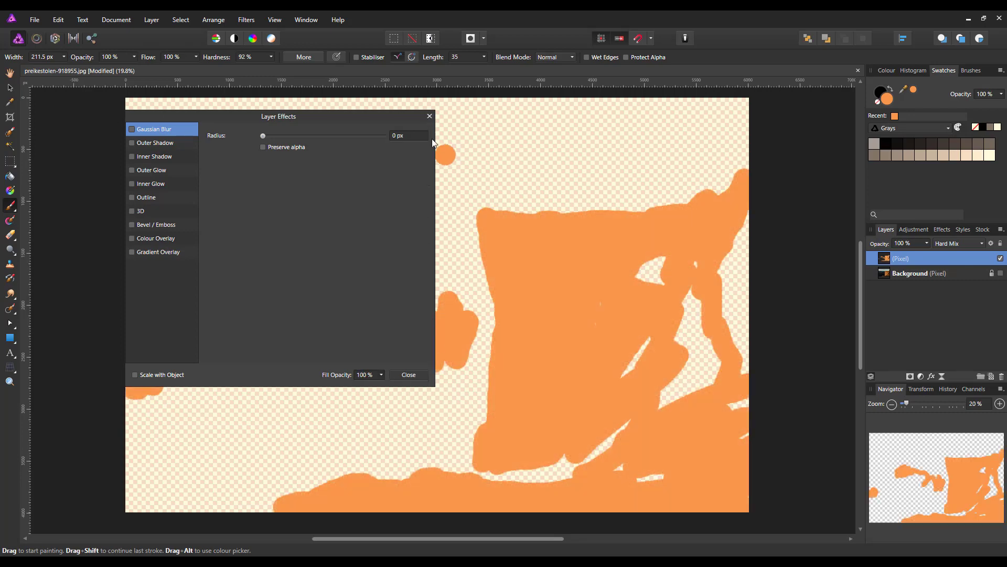
left_click(430, 115)
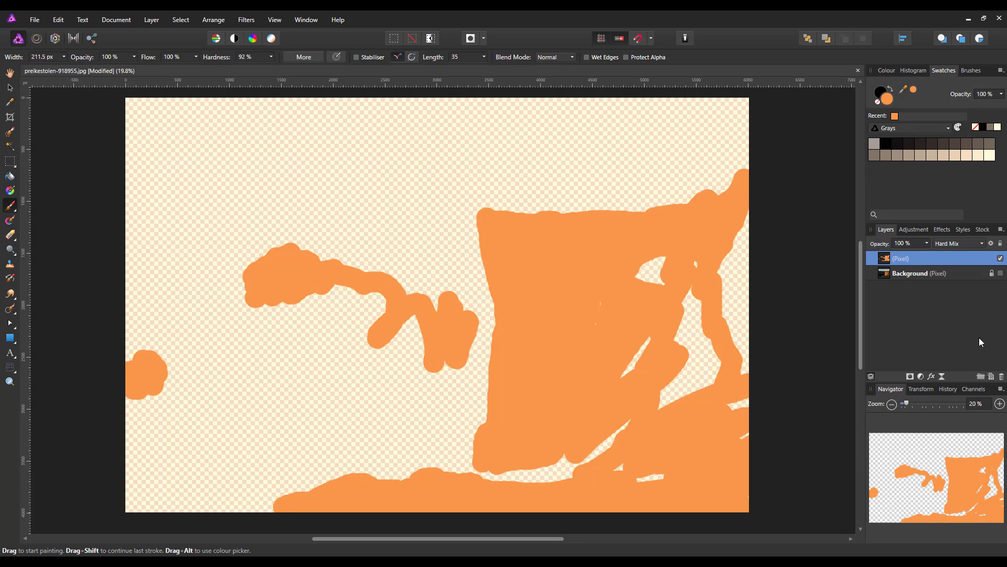
- Reduce the painted layer's Fill Opacity to 11% in its layer effects and show the Background layer again
left_click(932, 376)
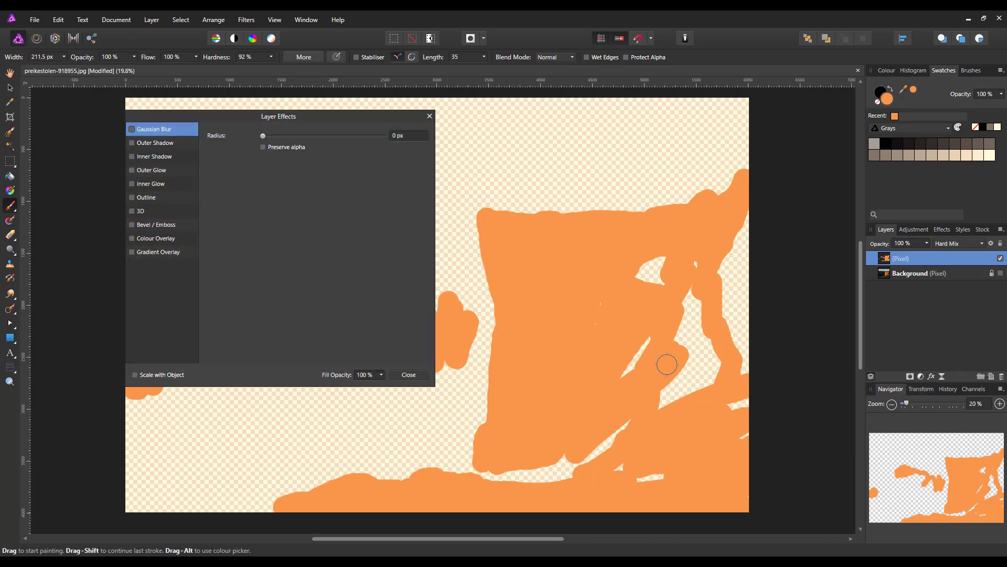
left_click(383, 375)
left_click_drag(383, 386, 321, 394)
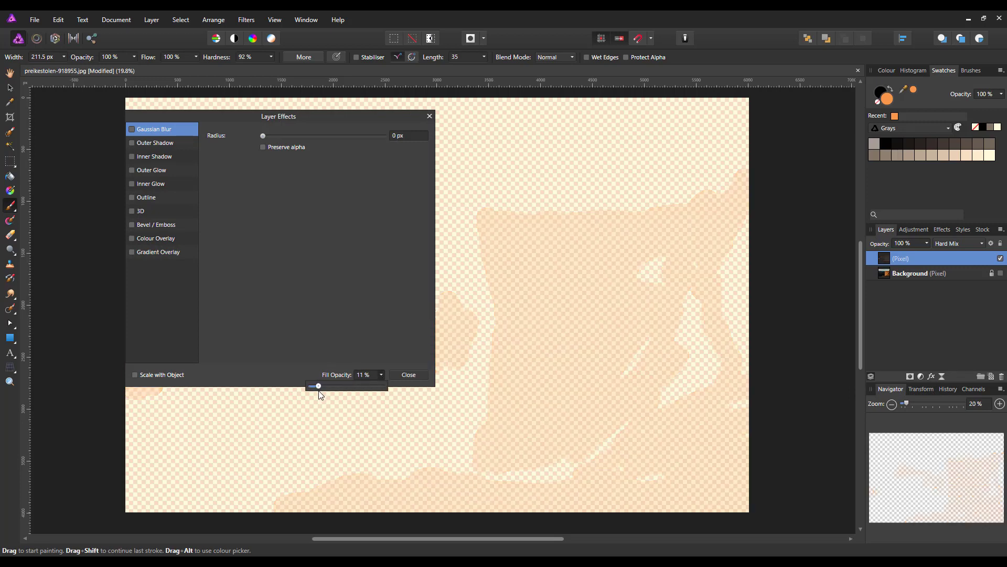
left_click(411, 374)
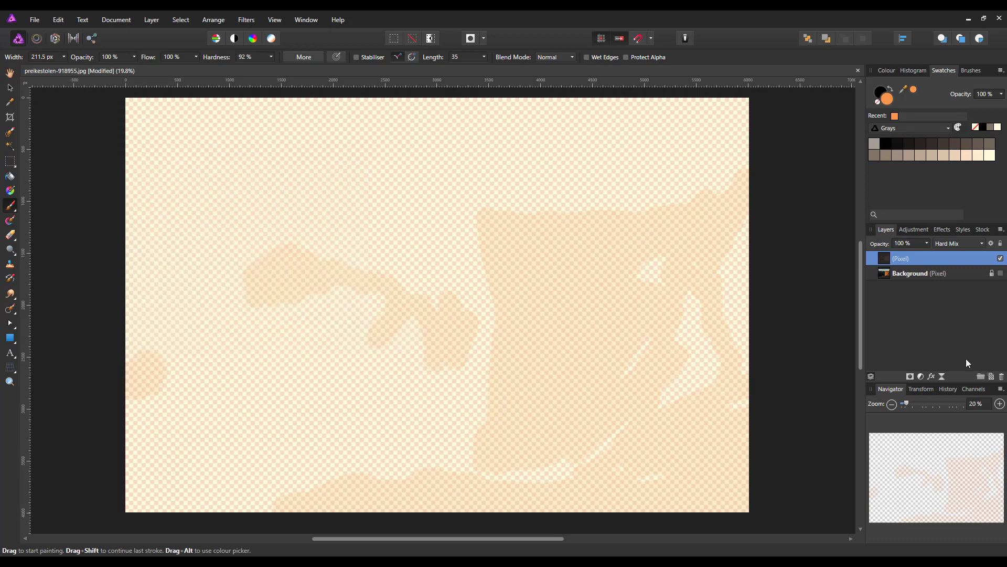
left_click(1001, 273)
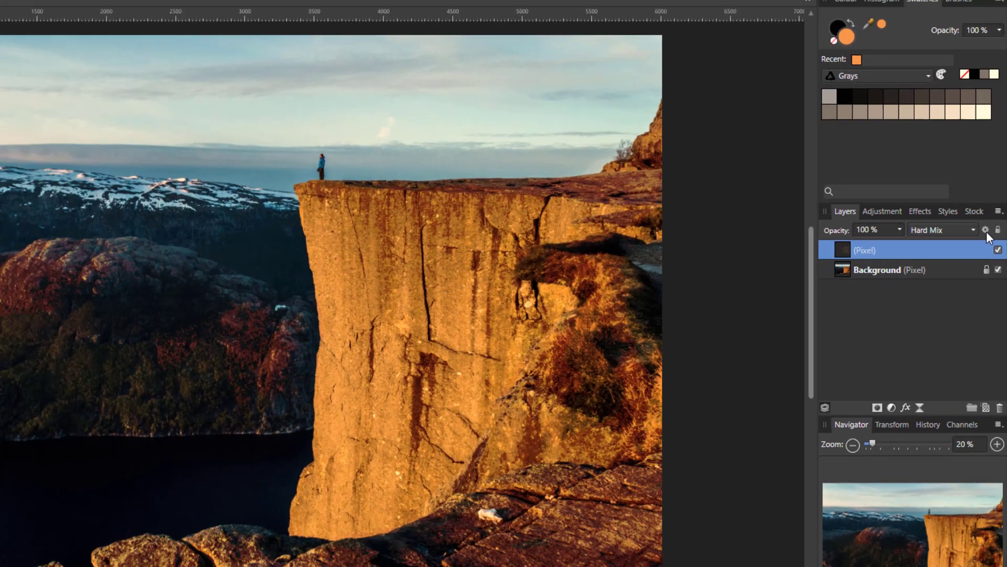
- Try a lowered Source Layer Ranges curve in the painted layer's blend options, then return the curve to flat at 100% and close the options
left_click(978, 212)
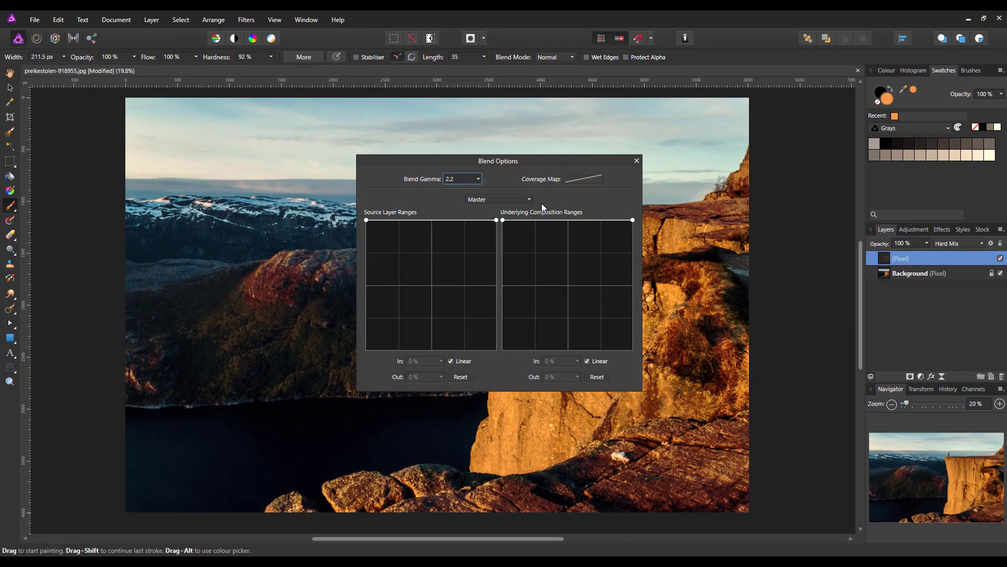
left_click_drag(537, 159, 328, 158)
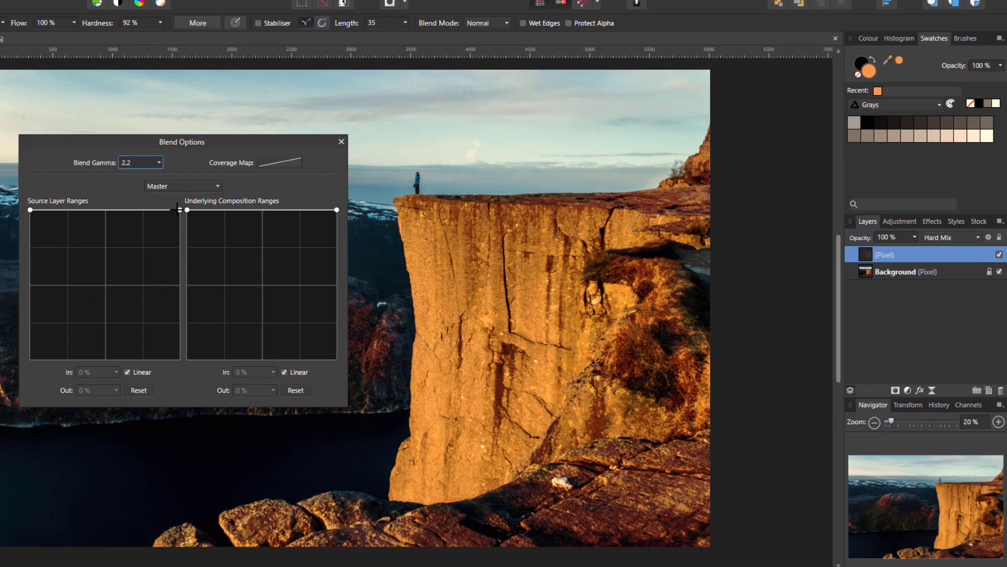
left_click_drag(179, 209, 100, 308)
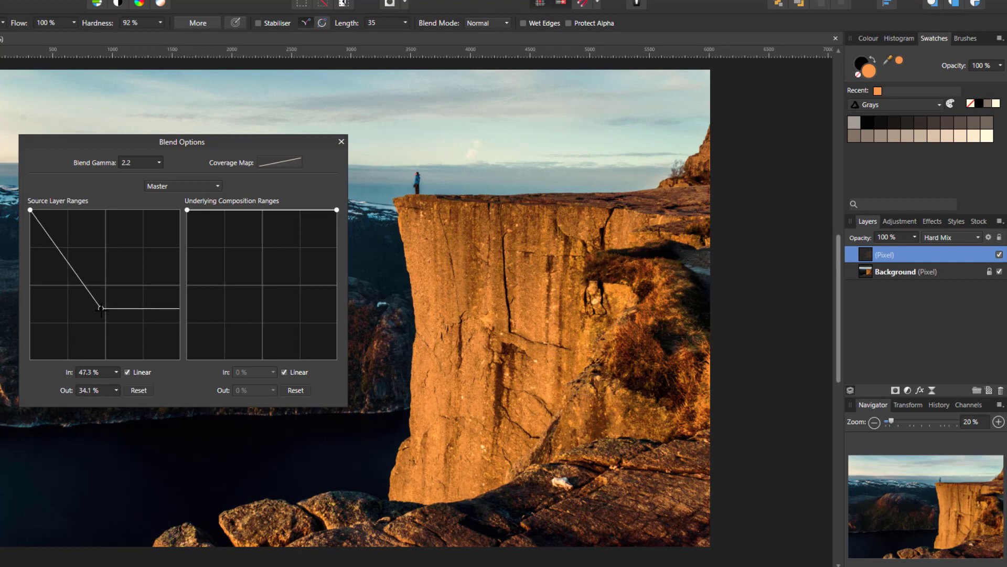
left_click_drag(101, 309, 187, 211)
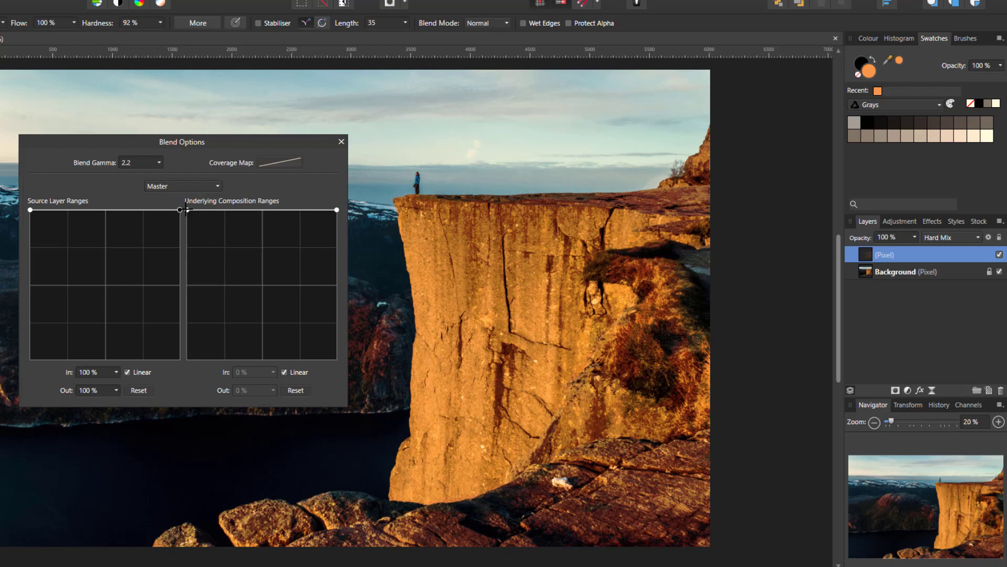
mouse_move(188, 210)
left_mouse_down()
mouse_move(297, 317)
mouse_move(251, 295)
mouse_move(284, 345)
mouse_move(311, 323)
mouse_move(238, 278)
mouse_move(175, 195)
left_mouse_up()
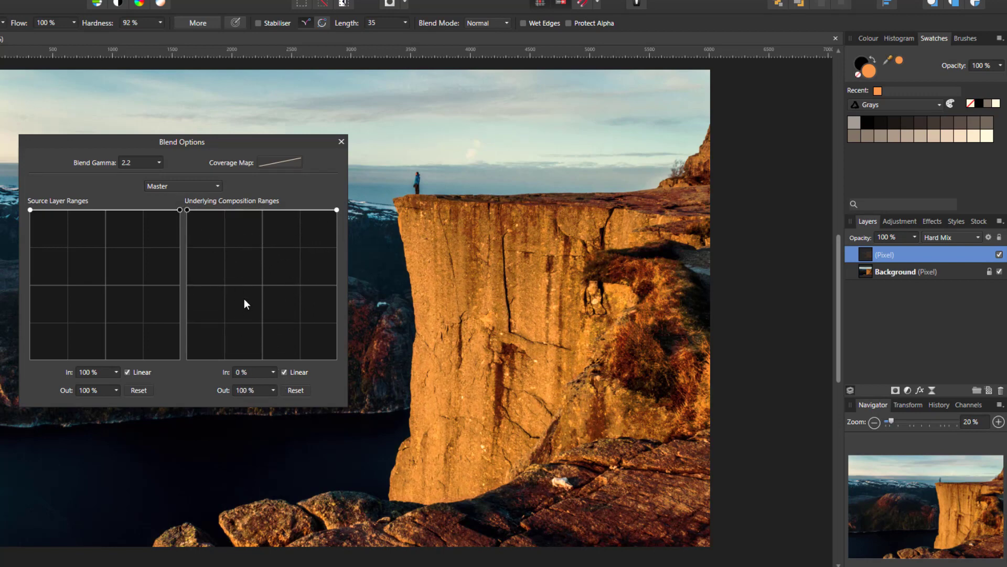
left_click(341, 141)
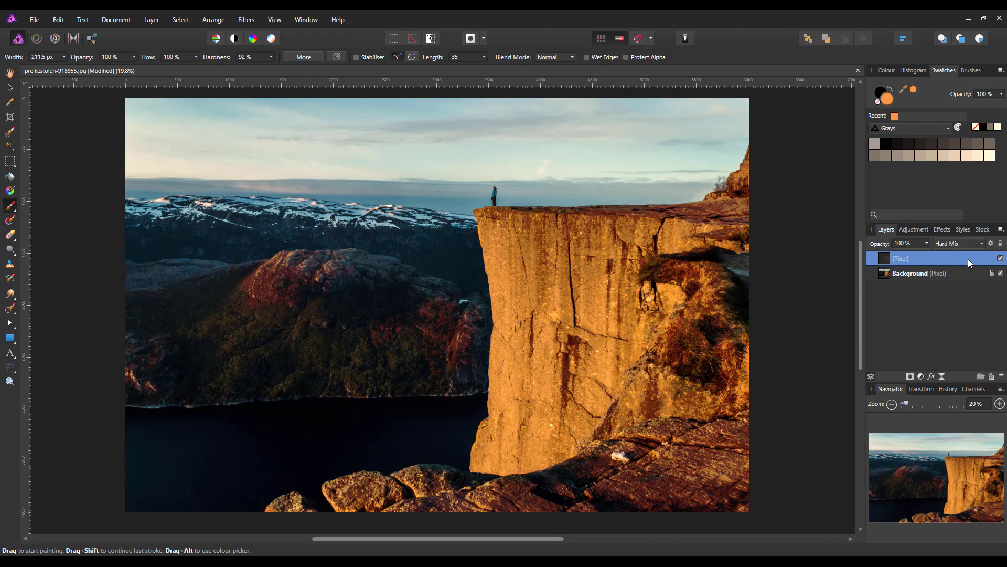
- Hide the painted layer and draw an orange rectangle covering the whole photo directly above the Background layer
left_click(1000, 259)
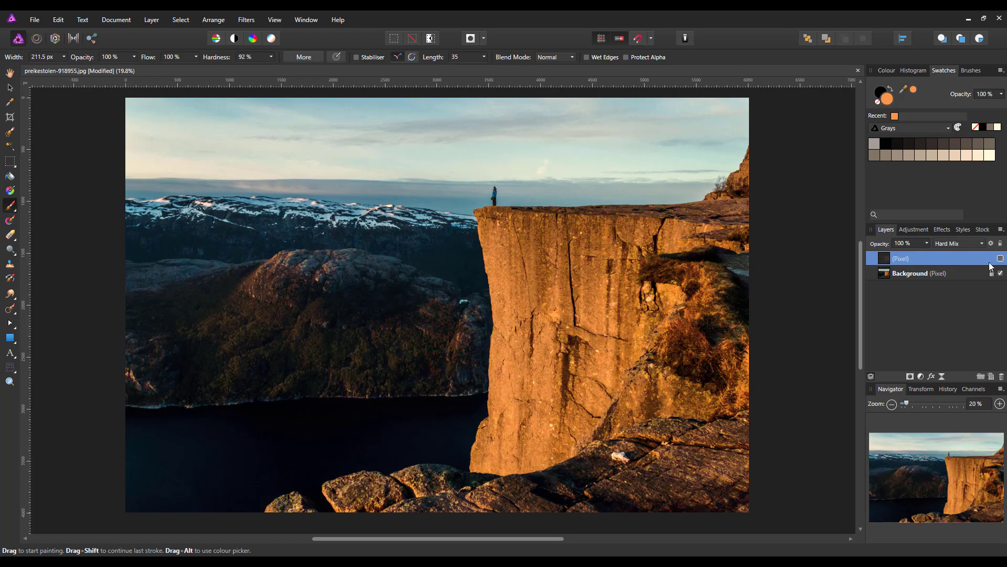
left_click(956, 272)
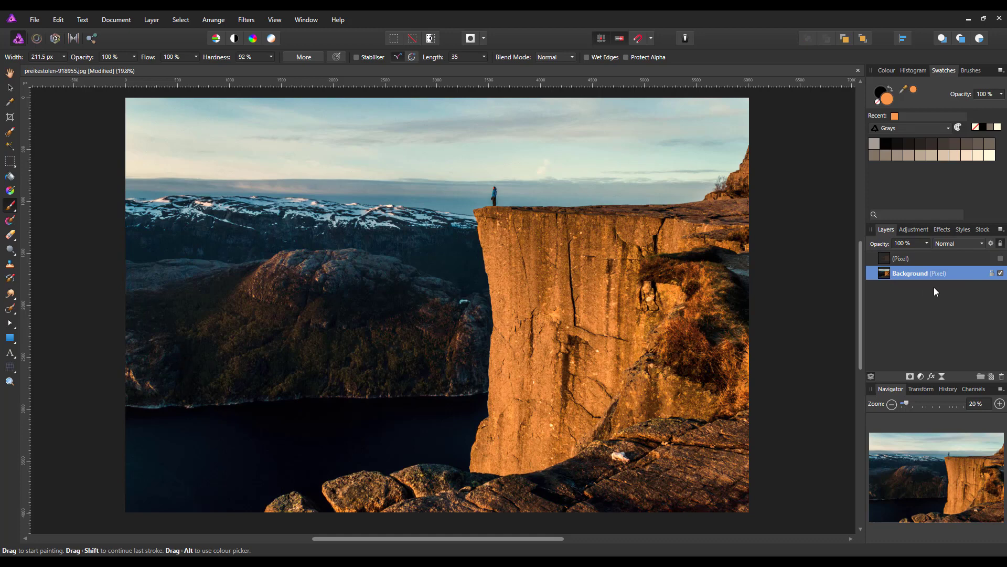
left_click(13, 343)
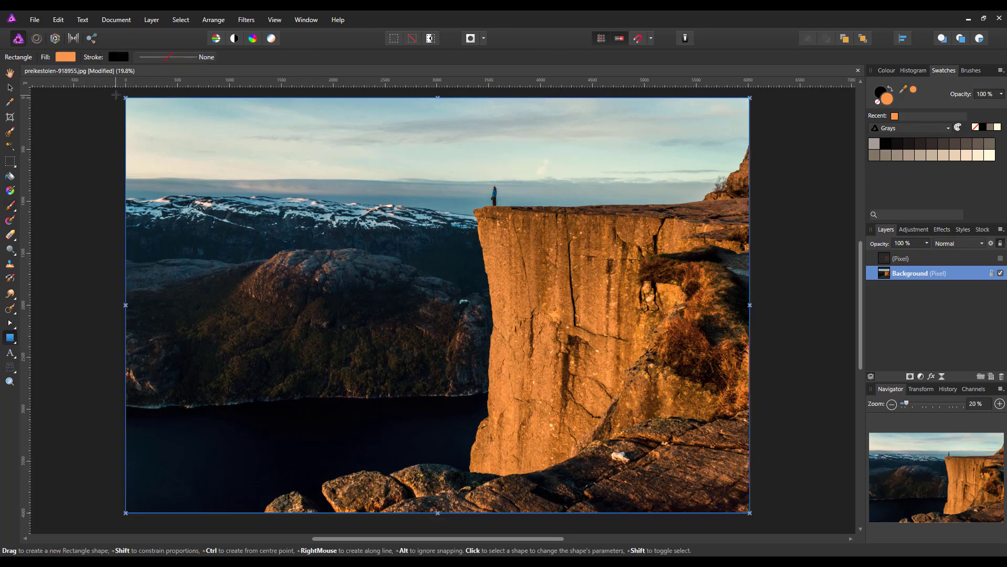
left_click_drag(115, 95, 755, 518)
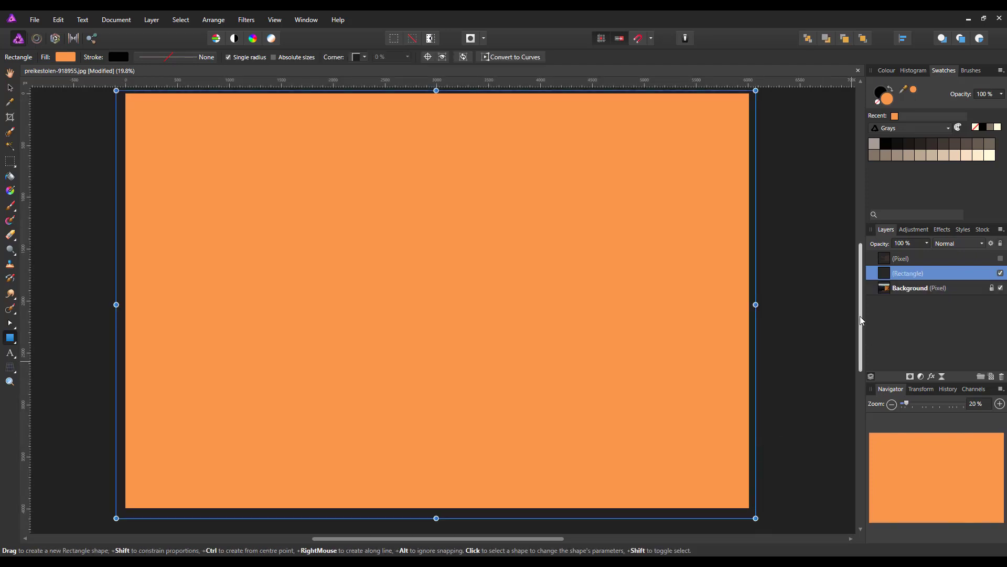
mouse_move(861, 311)
left_mouse_down()
mouse_move(858, 298)
mouse_move(859, 307)
left_mouse_up()
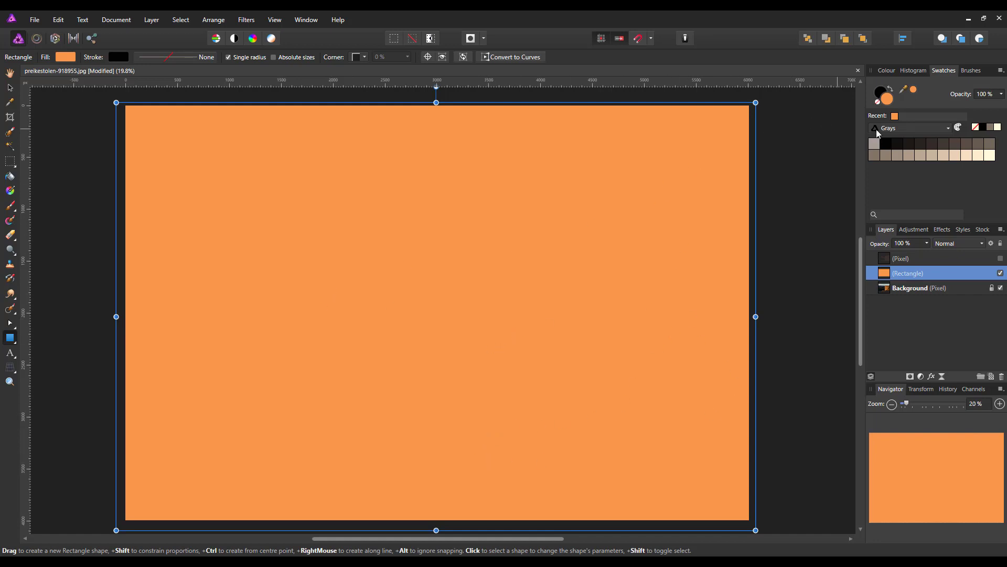
- Change the rectangle's fill to a golden yellow, about hex D4B90A, by shifting its hue and deepening its shade
double_click(886, 98)
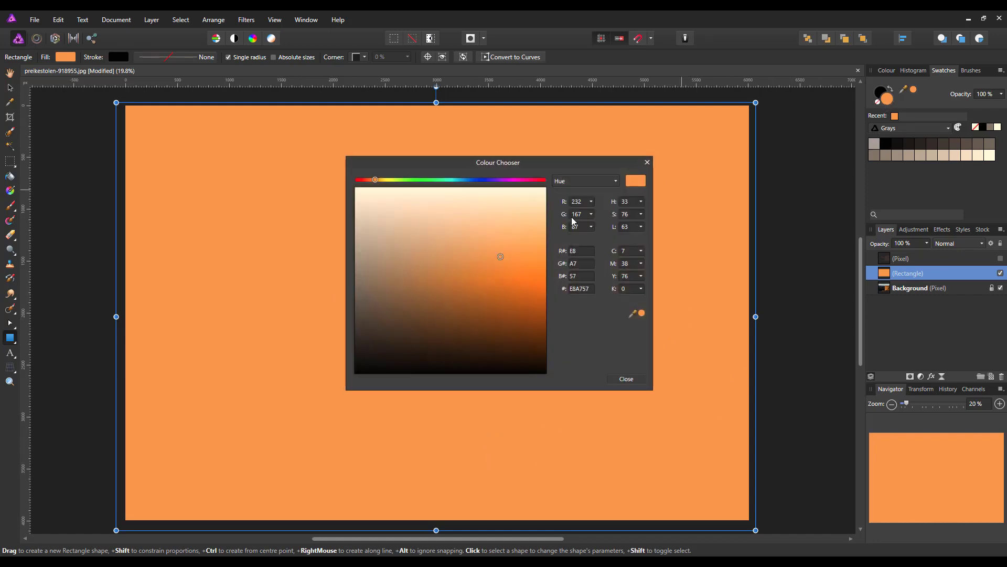
left_click(385, 180)
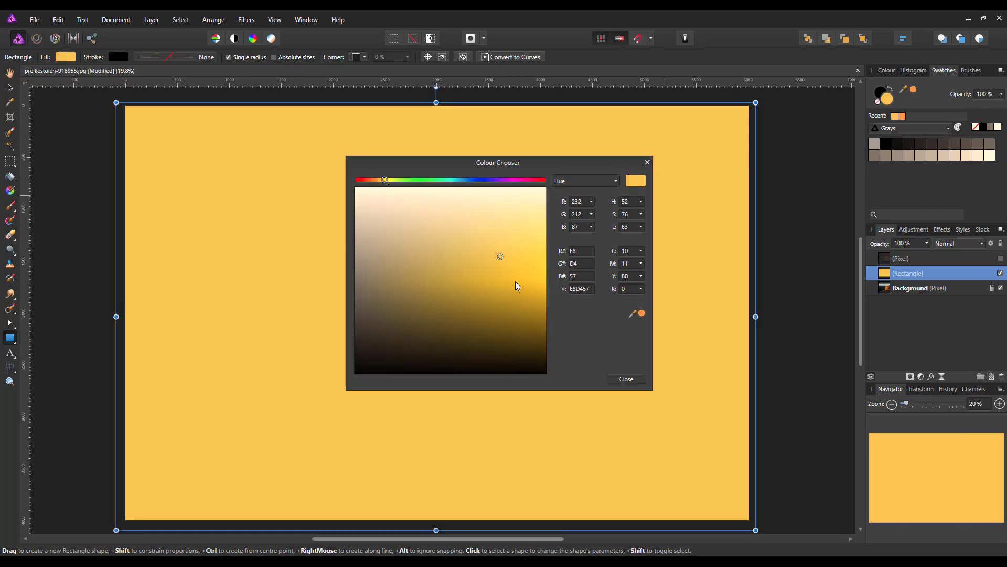
left_click_drag(515, 282, 527, 292)
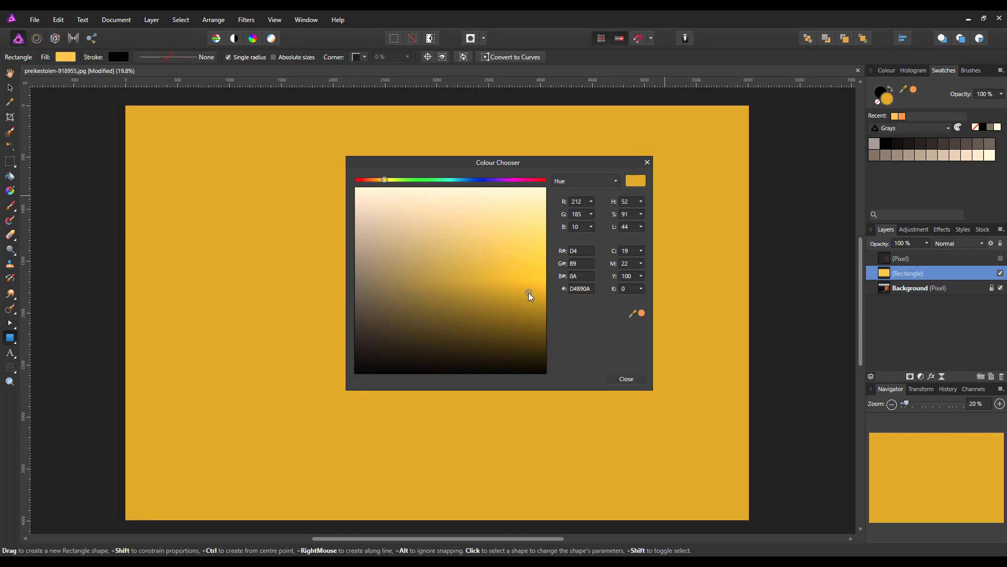
left_click(628, 379)
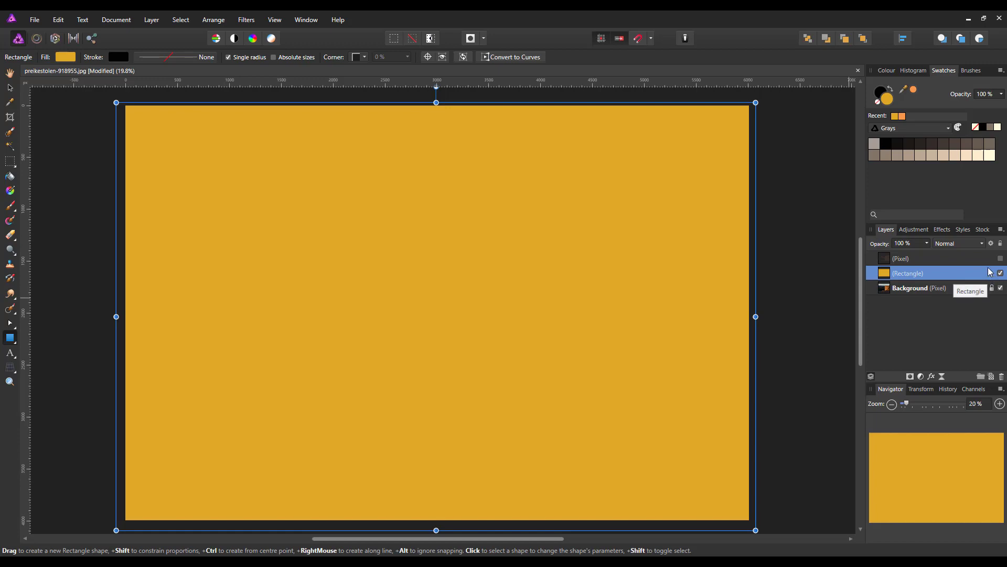
- Set the yellow rectangle layer's blend mode to Hard Mix
left_click(983, 244)
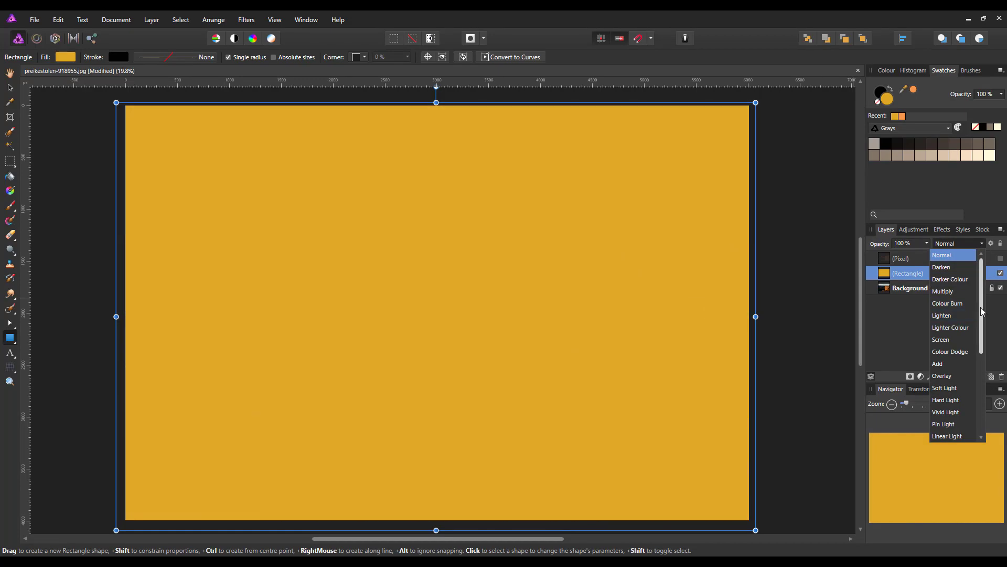
scroll(968, 325, "down", 2)
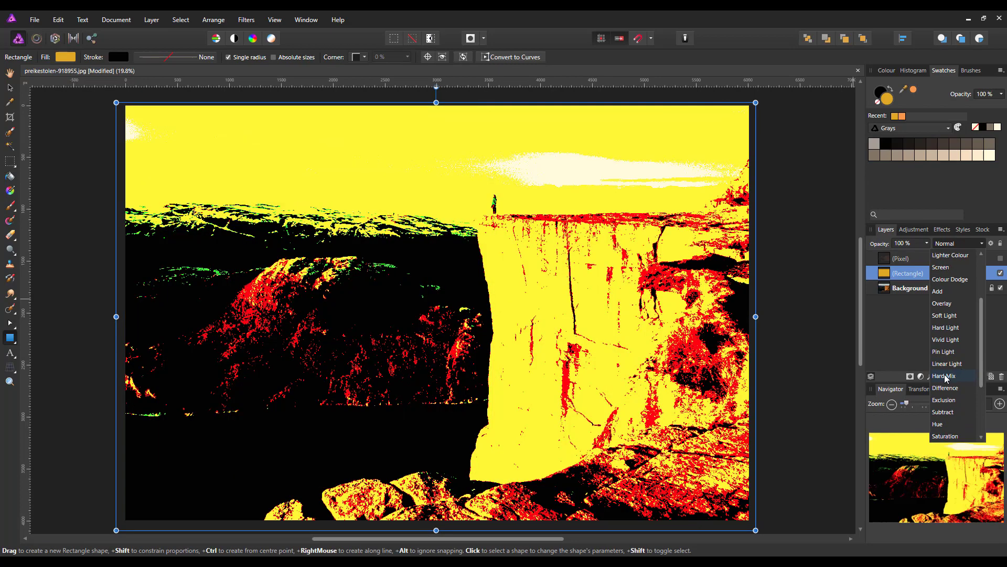
left_click(946, 377)
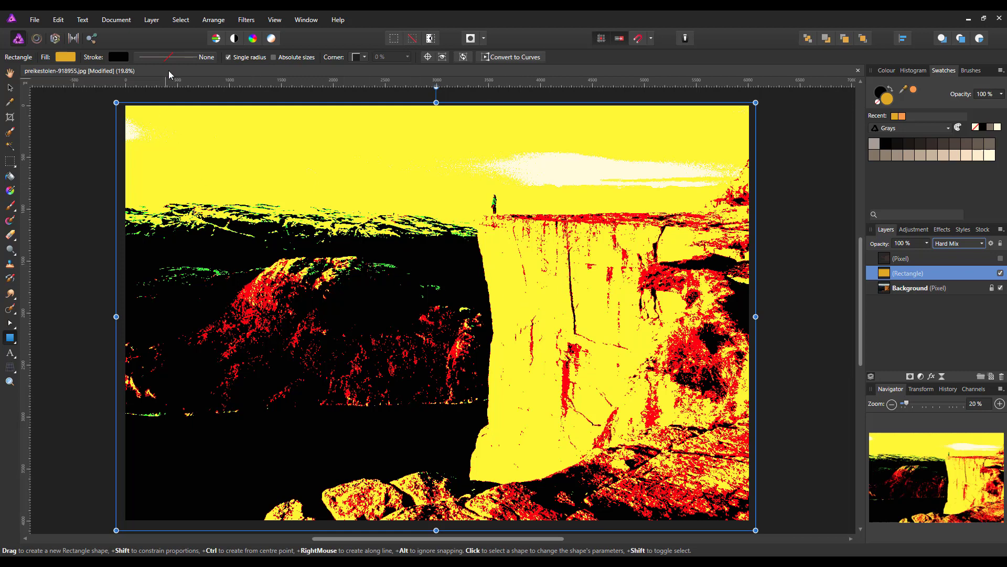
left_click(150, 23)
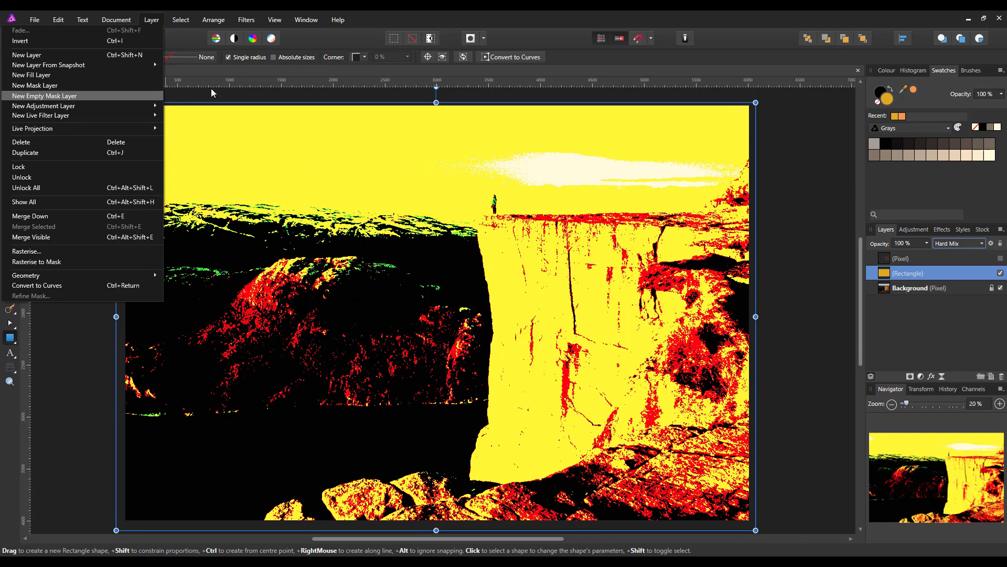
left_click(572, 36)
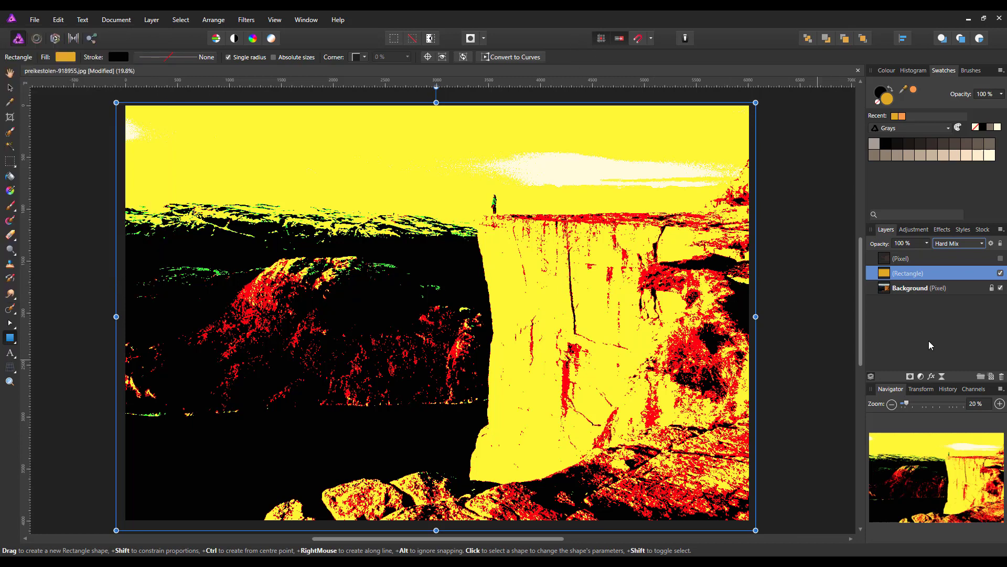
- Add an inverted black mask to the yellow rectangle layer, then test a white brush dab on the cliff face and undo it
key("alt")
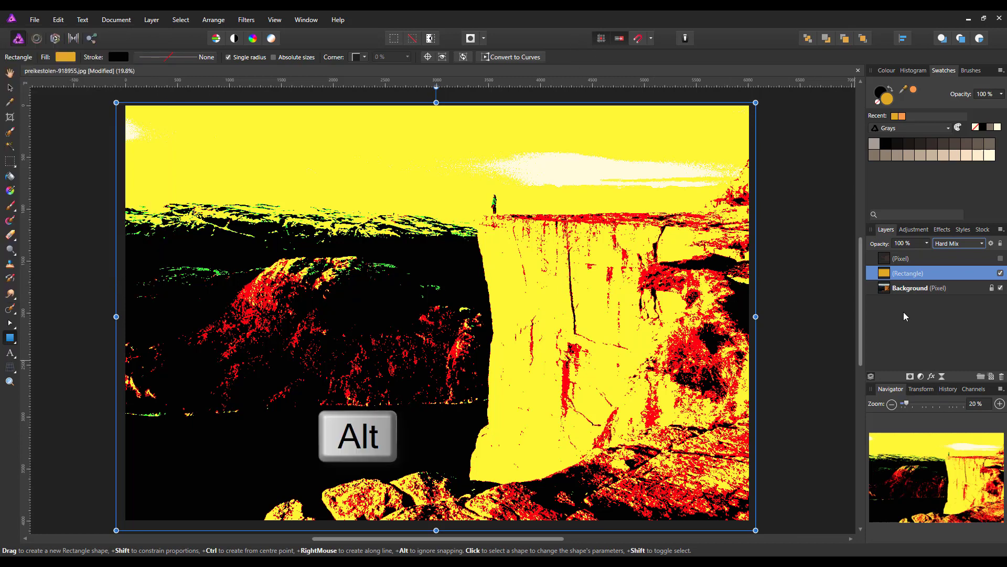
left_click(911, 376, "alt")
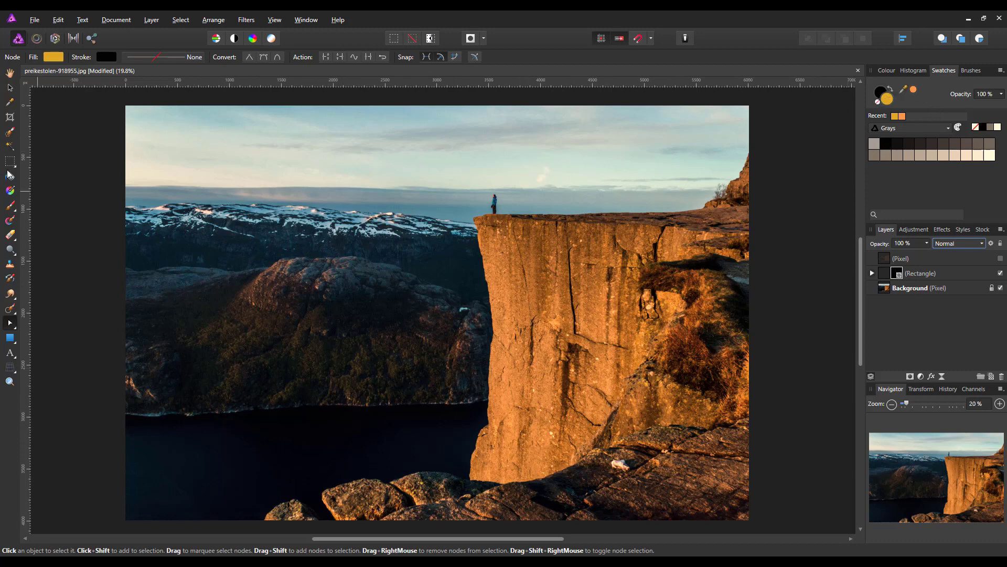
left_click(8, 206)
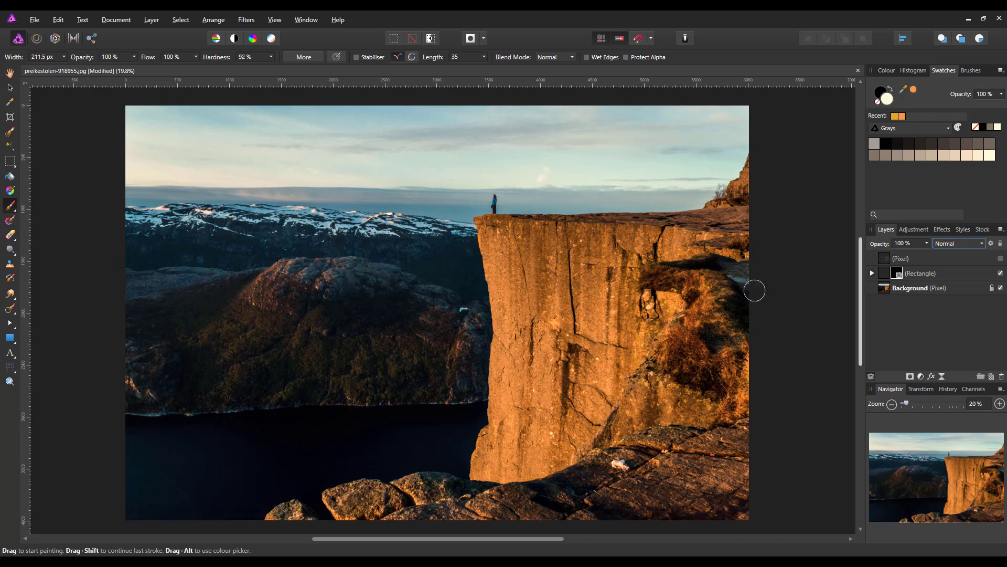
left_click(568, 302)
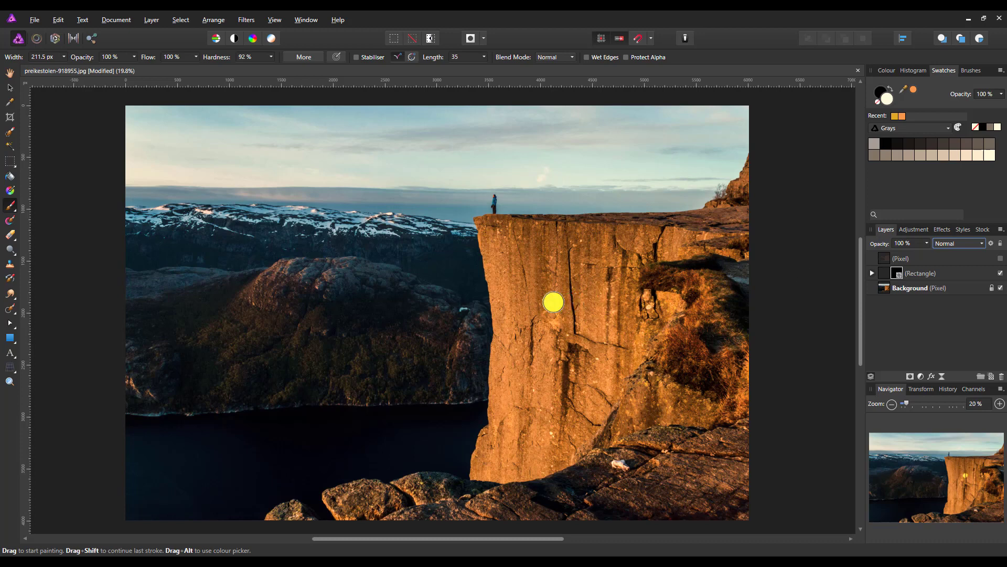
key("ctrl+z")
- Lower the masked rectangle layer's fill opacity to 11% in its layer effects
left_click(983, 244)
left_click(983, 245)
left_click(932, 377)
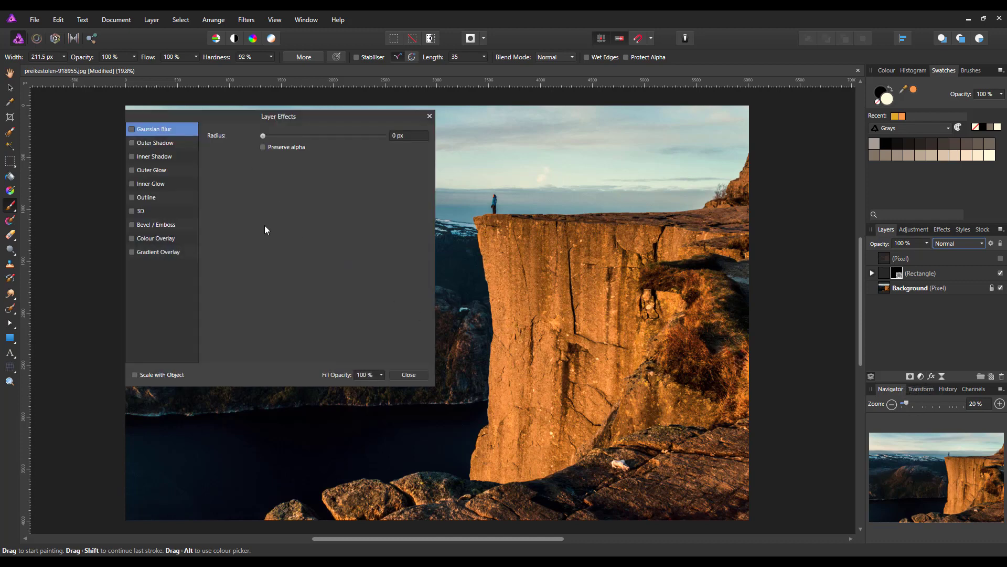
left_click(382, 374)
left_click_drag(383, 387, 319, 387)
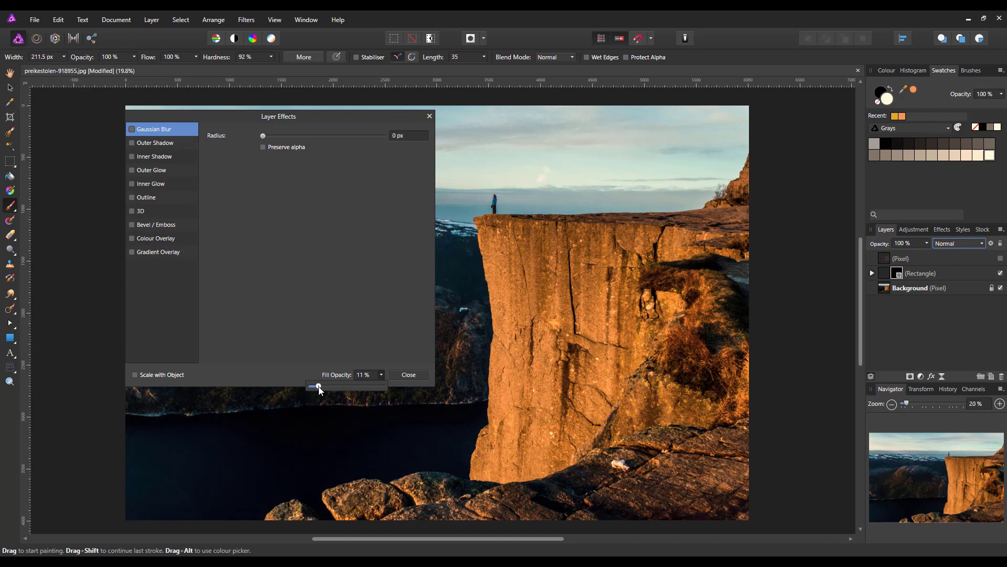
left_click(408, 375)
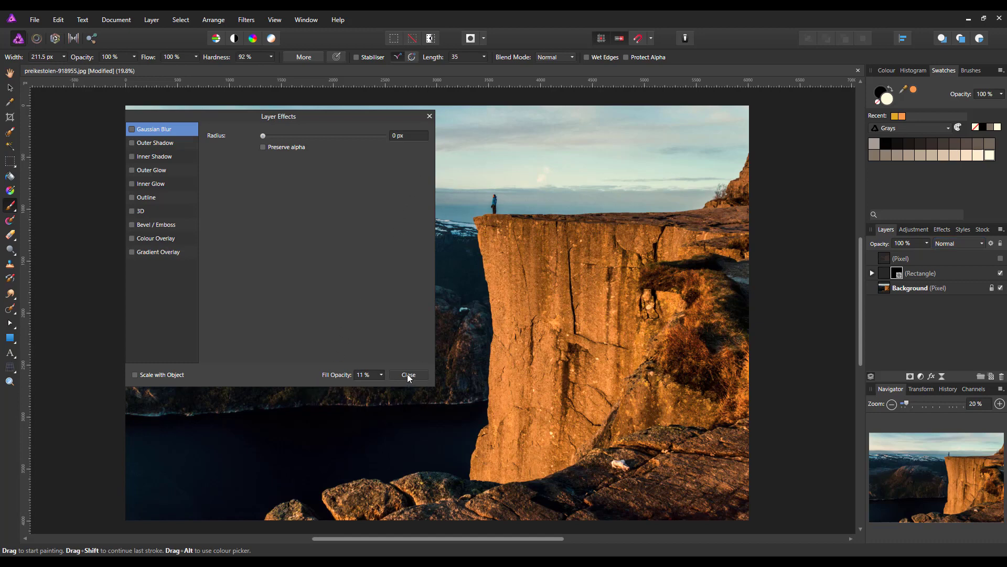
left_click(411, 376)
- Paint white on the rectangle's mask over the cliff and foreground rocks, the distant hilltop and the slope beside the cliff
mouse_move(505, 300)
left_mouse_down()
mouse_move(492, 237)
mouse_move(497, 249)
mouse_move(545, 242)
mouse_move(518, 231)
mouse_move(674, 243)
mouse_move(615, 256)
mouse_move(629, 259)
mouse_move(619, 309)
mouse_move(629, 325)
mouse_move(663, 308)
mouse_move(634, 372)
mouse_move(600, 397)
mouse_move(570, 447)
mouse_move(505, 471)
mouse_move(490, 436)
mouse_move(492, 446)
mouse_move(517, 394)
mouse_move(539, 276)
mouse_move(541, 293)
mouse_move(522, 309)
mouse_move(537, 376)
mouse_move(552, 383)
mouse_move(577, 345)
mouse_move(525, 466)
mouse_move(678, 282)
mouse_move(668, 252)
mouse_move(609, 274)
mouse_move(627, 447)
mouse_move(713, 468)
mouse_move(655, 440)
mouse_move(734, 459)
mouse_move(697, 493)
mouse_move(735, 512)
mouse_move(450, 521)
mouse_move(360, 501)
mouse_move(715, 493)
mouse_move(662, 452)
mouse_move(677, 414)
mouse_move(646, 396)
mouse_move(619, 409)
mouse_move(672, 320)
mouse_move(588, 388)
mouse_move(698, 418)
mouse_move(749, 333)
mouse_move(729, 390)
mouse_move(712, 288)
mouse_move(732, 245)
mouse_move(663, 282)
mouse_move(533, 233)
left_mouse_up()
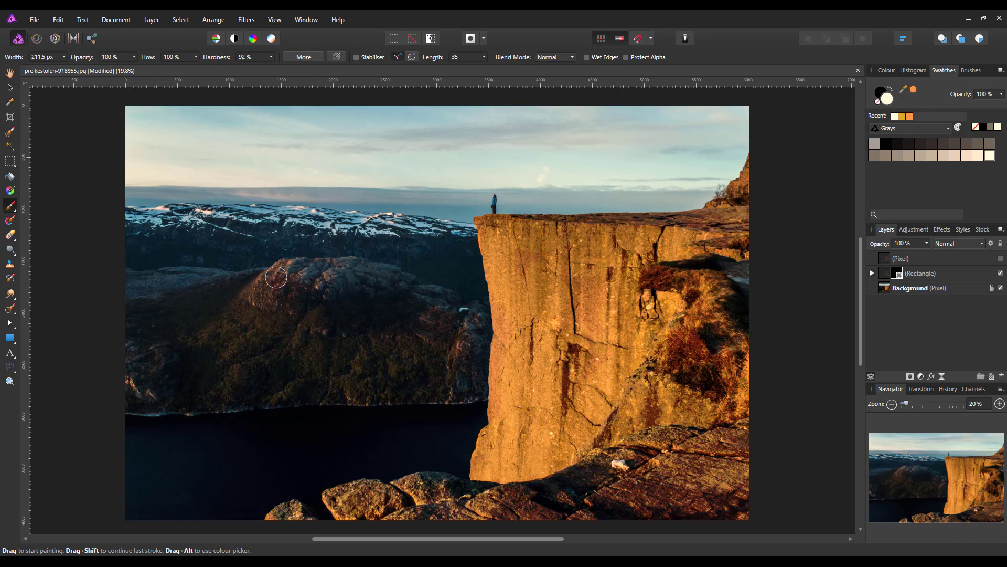
mouse_move(276, 277)
left_mouse_down()
mouse_move(262, 302)
mouse_move(301, 288)
left_mouse_up()
mouse_move(451, 379)
left_mouse_down()
mouse_move(463, 327)
mouse_move(467, 349)
mouse_move(453, 373)
mouse_move(484, 373)
left_mouse_up()
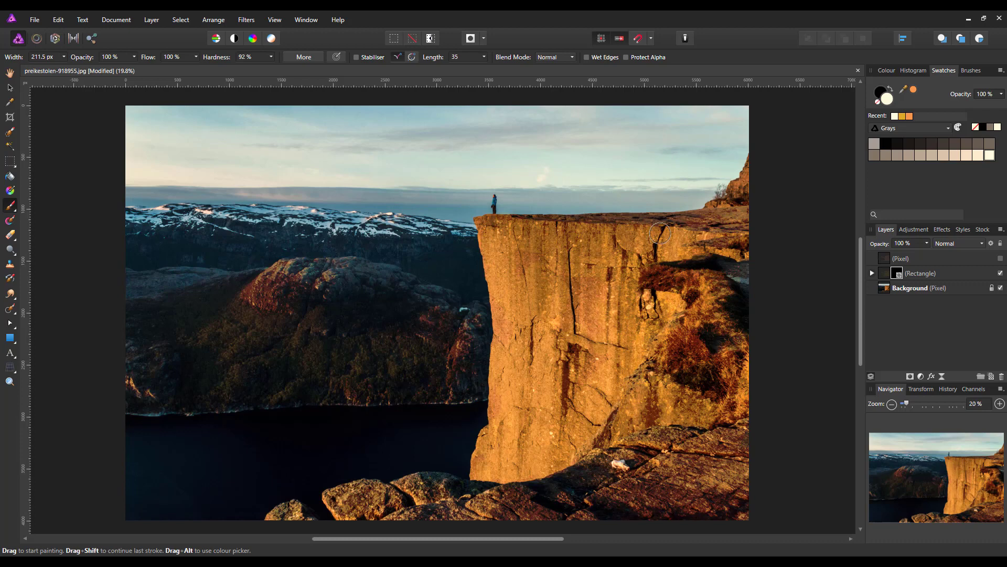
- Toggle the rectangle layer's visibility to compare the photo with and without the relighting, and check the layer's fill opacity setting
left_click(1000, 273)
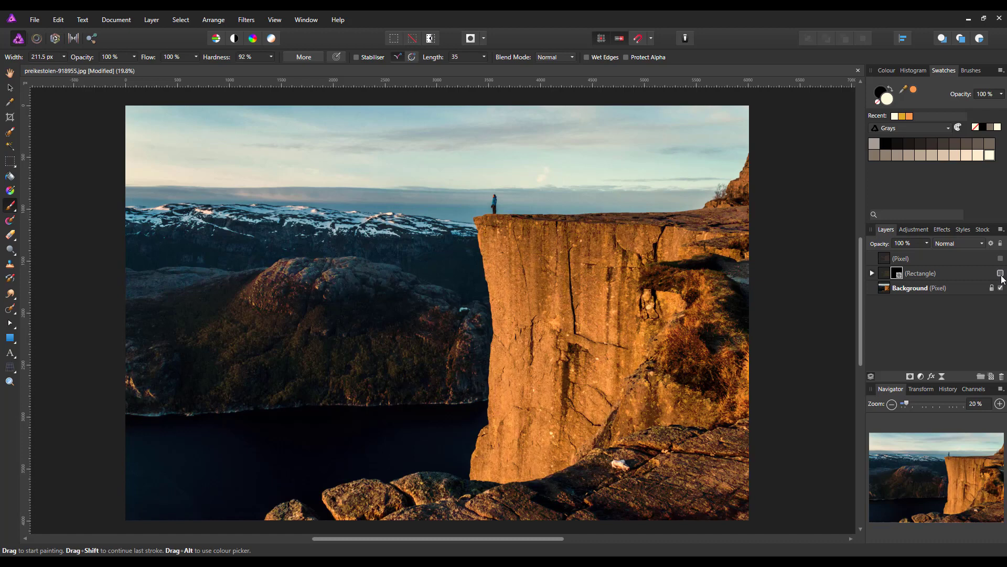
left_click(1000, 273)
left_click(1001, 273)
left_click(1001, 274)
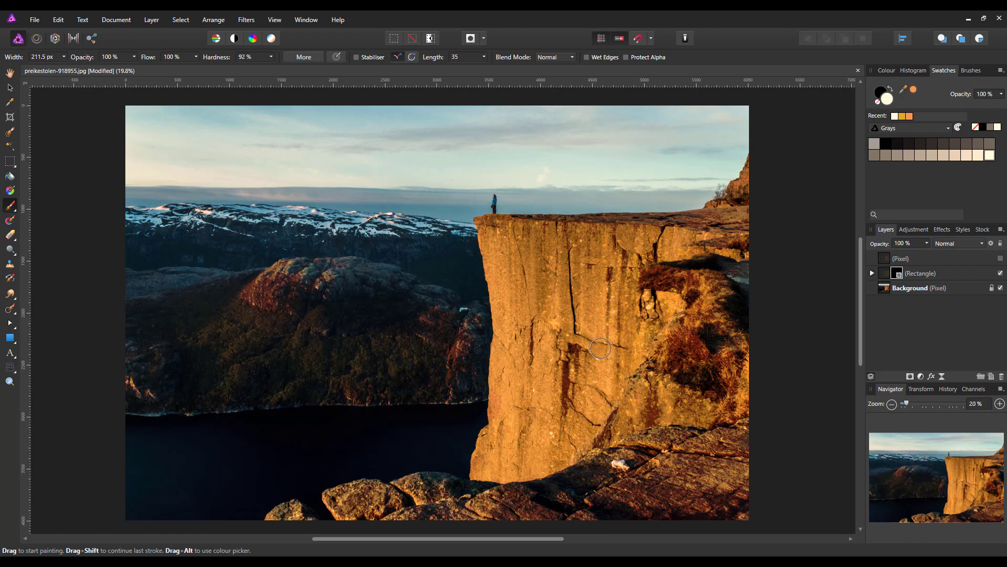
left_click(1001, 273)
left_click(1001, 273)
left_click(931, 376)
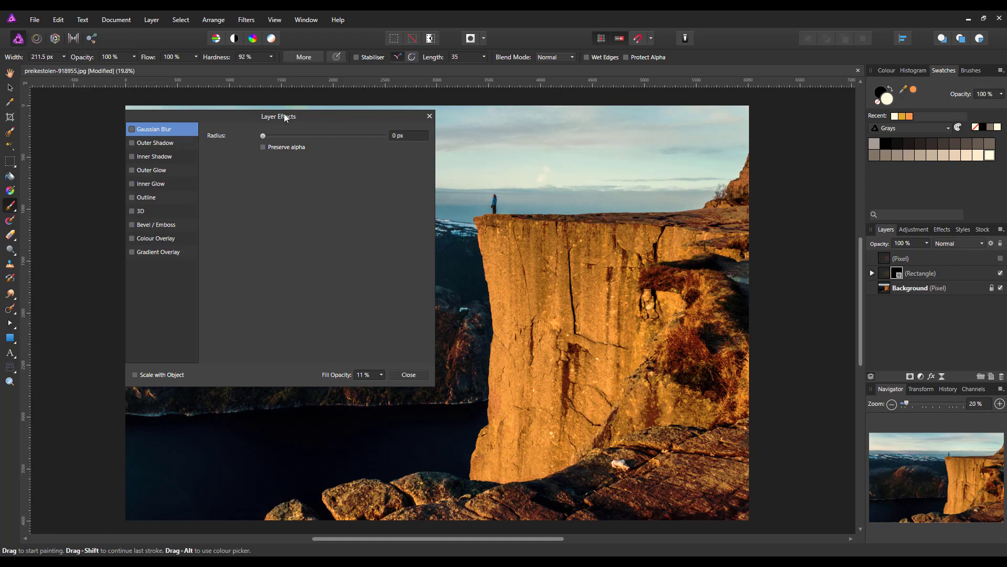
left_click(428, 117)
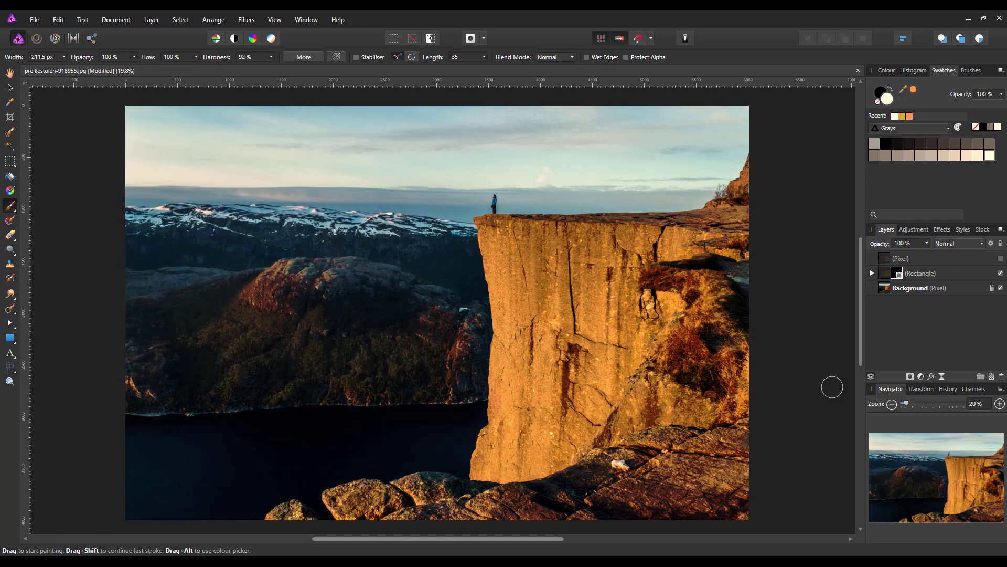